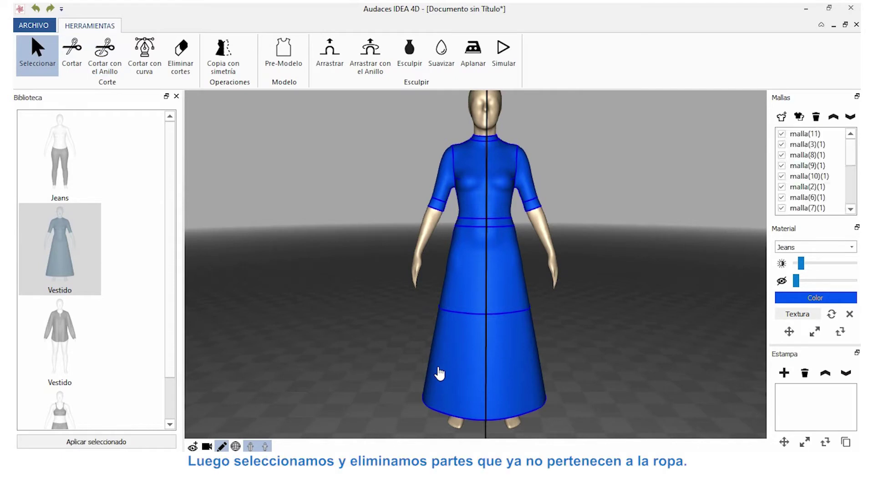
# Delete the front and back skirt panels below the horizontal cut to shorten the dress
pyautogui.press('Delete')
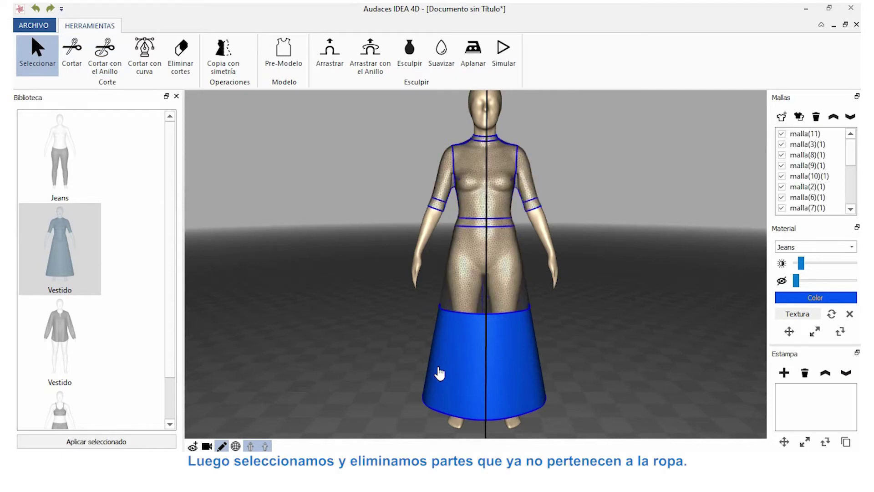
pyautogui.click(440, 362)
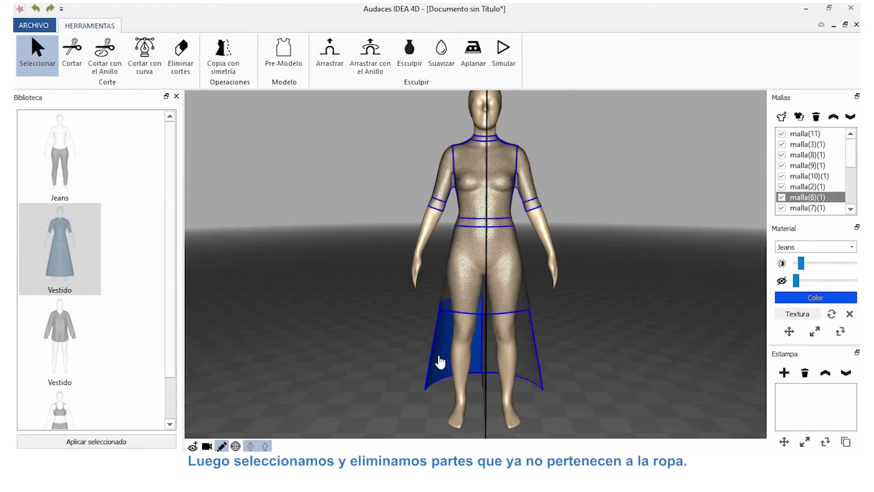
pyautogui.click(532, 371)
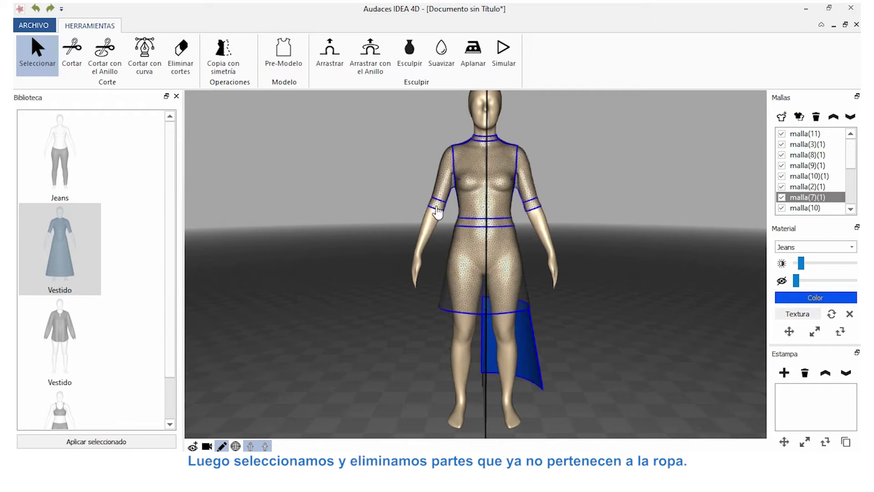
pyautogui.press('Delete')
# Delete the band at the end of both sleeves and the collar band around the neck
pyautogui.click(437, 205)
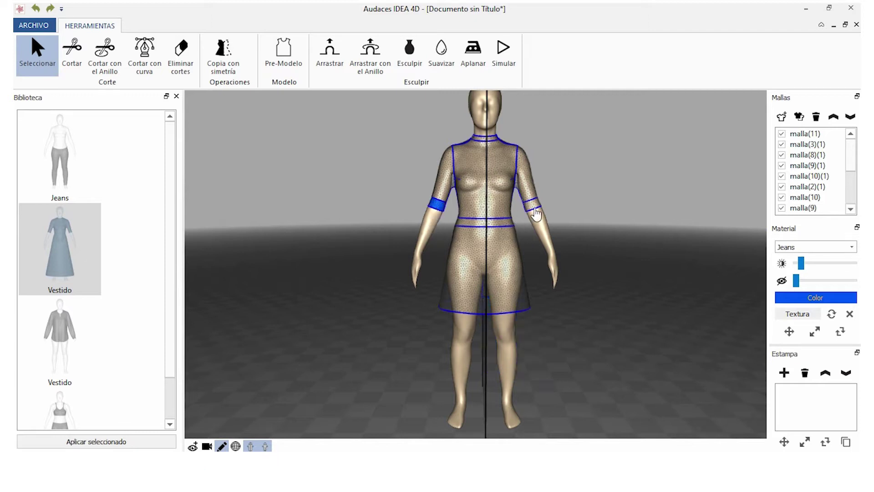
pyautogui.click(535, 212)
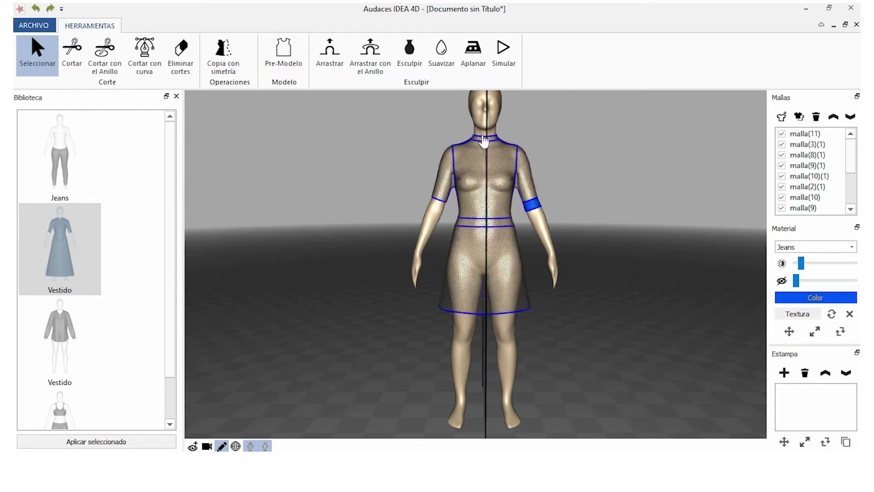
pyautogui.click(484, 141)
pyautogui.scroll(3, 483, 141)
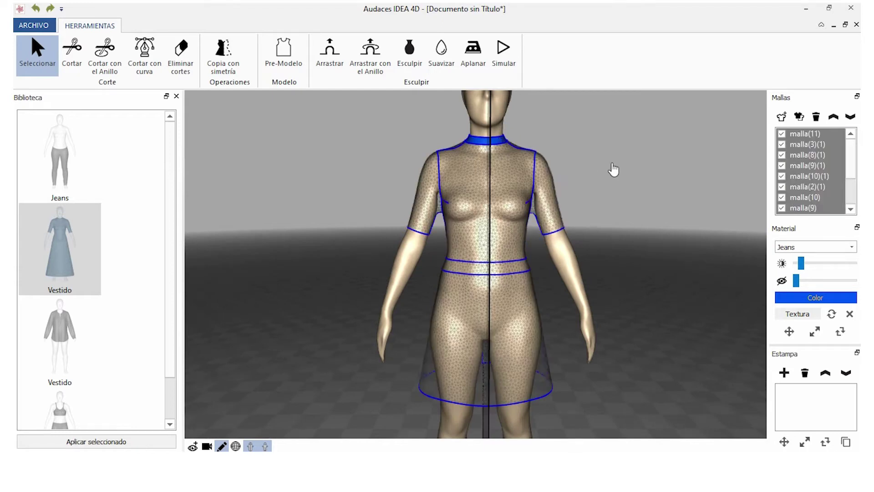
pyautogui.click(625, 193)
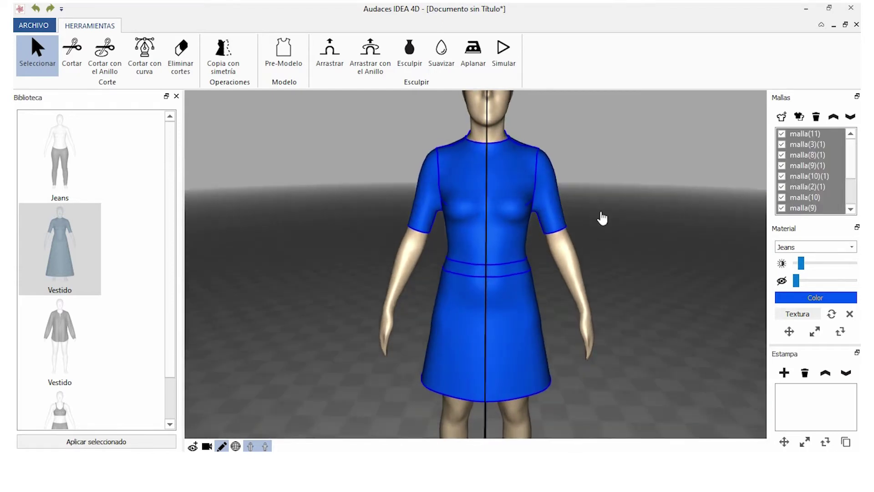
# Cut a symmetrical pointed neckline opening at the centre front of the bodice and remove the cut-out piece
pyautogui.click(73, 59)
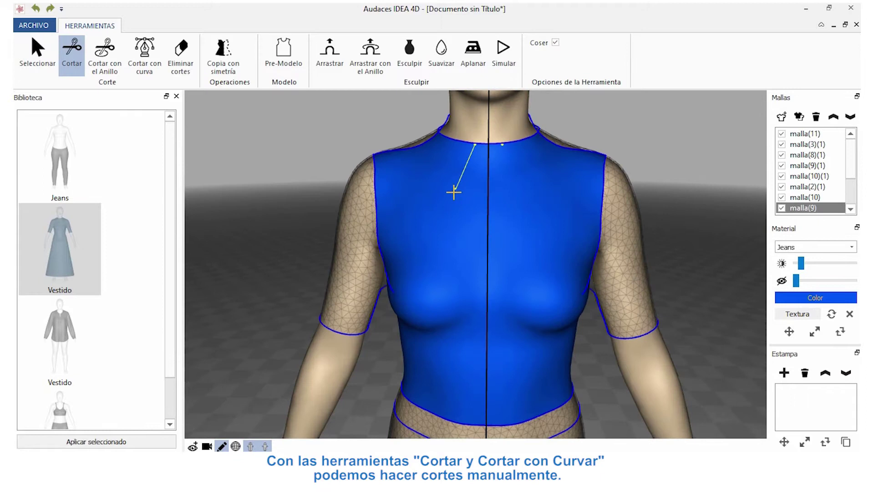
pyautogui.scroll(2, 457, 219)
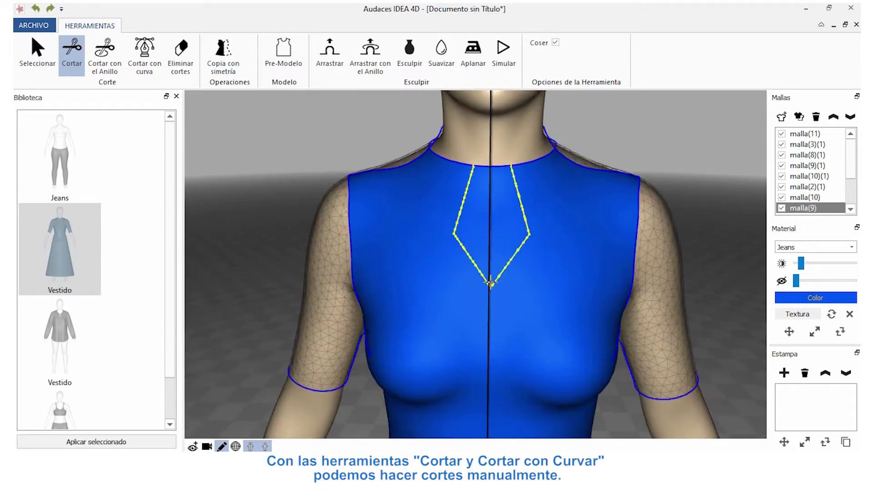
pyautogui.click(491, 283)
pyautogui.click(36, 54)
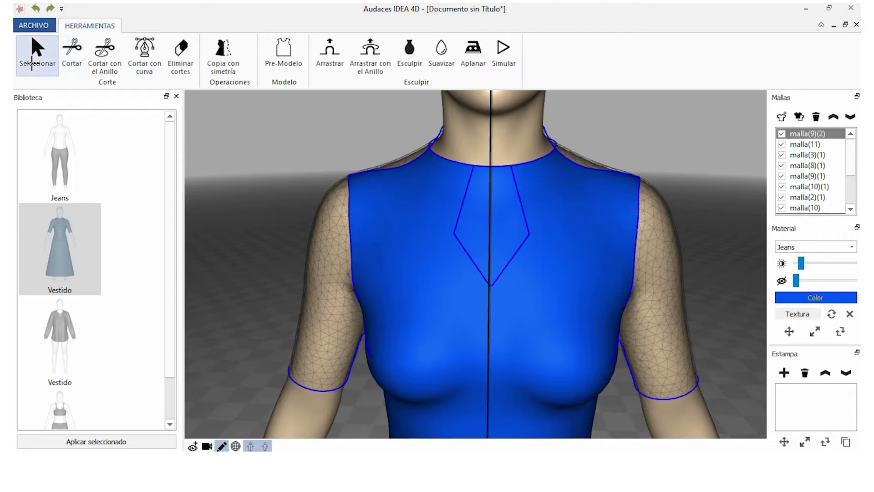
pyautogui.click(469, 208)
pyautogui.scroll(-5, 415, 172)
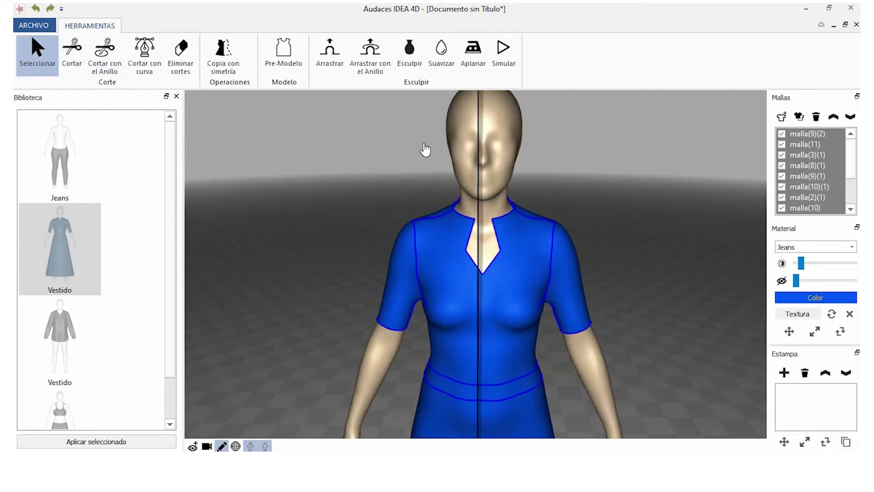
# Pull both sides of the skirt outward with Arrastrar and round off the deformed areas with Suavizar
pyautogui.scroll(-5, 483, 333)
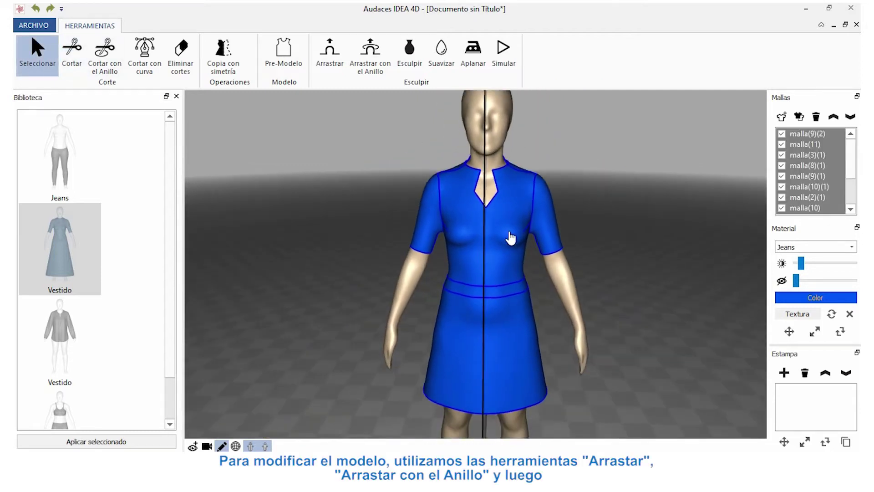
pyautogui.scroll(-2, 517, 182)
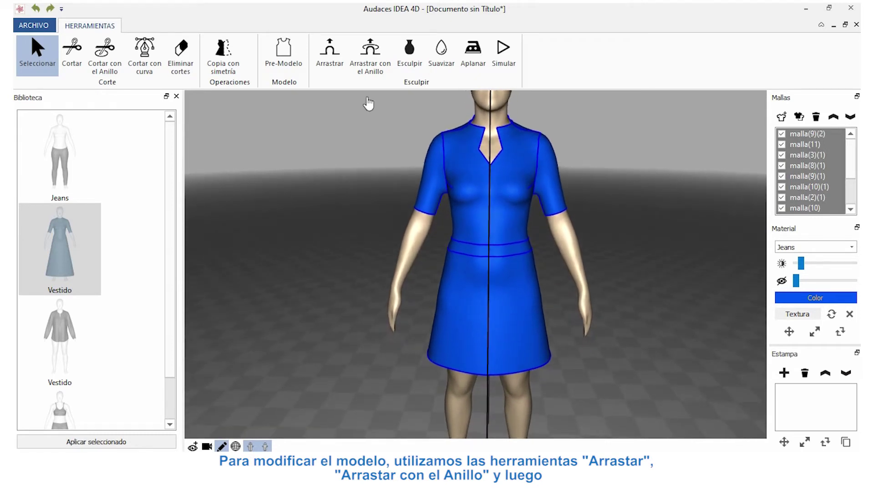
pyautogui.click(329, 52)
pyautogui.moveTo(443, 339)
pyautogui.mouseDown()
pyautogui.moveTo(425, 347)
pyautogui.moveTo(437, 307)
pyautogui.moveTo(437, 314)
pyautogui.mouseUp()
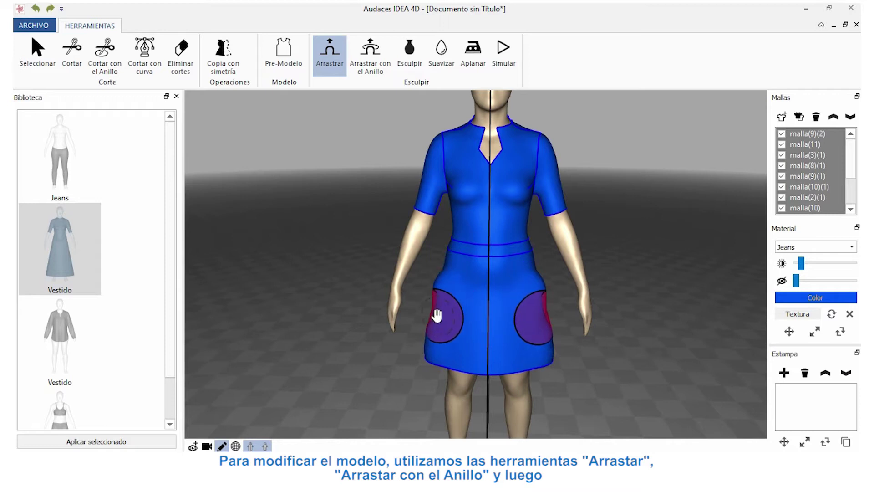
pyautogui.click(441, 52)
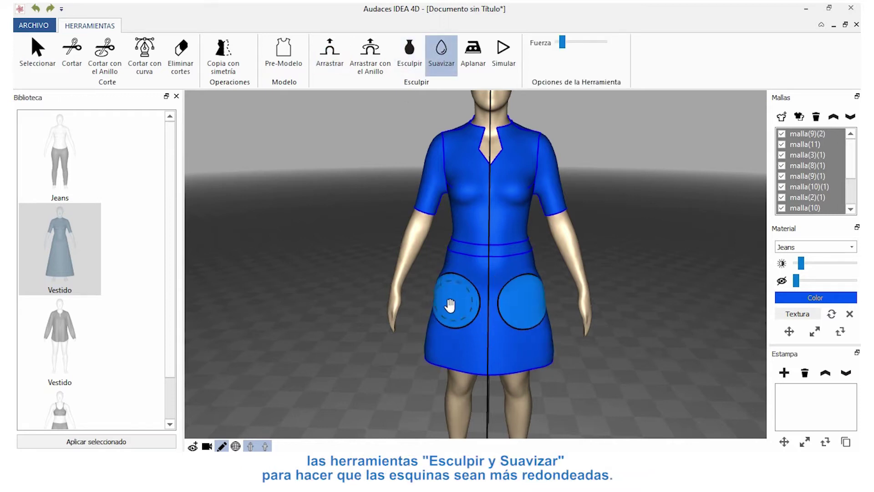
pyautogui.press('Escape')
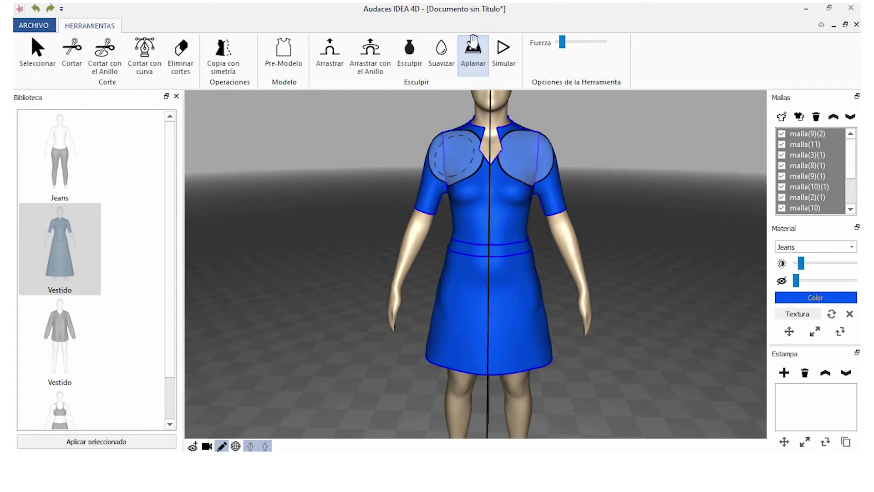
# Simulate the dress with gravity so the fabric drapes on the mannequin, and finish with the Aplanar tool
pyautogui.click(503, 52)
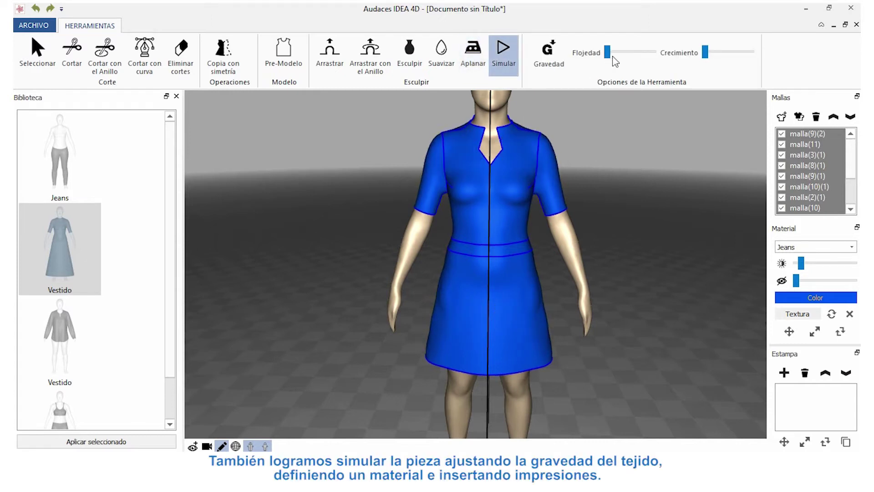
pyautogui.click(549, 52)
pyautogui.click(473, 52)
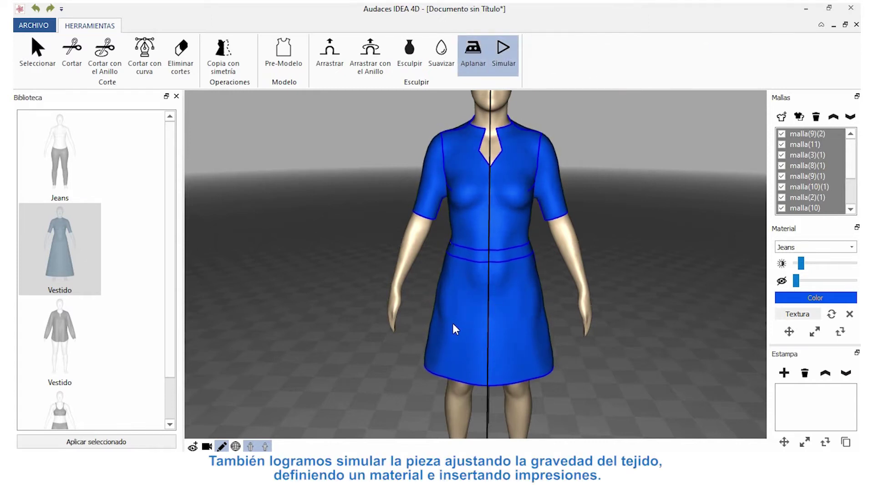
# Set the dress material to Algodón and apply the grey plaid texture with red lines from the Estampas folder
pyautogui.click(815, 247)
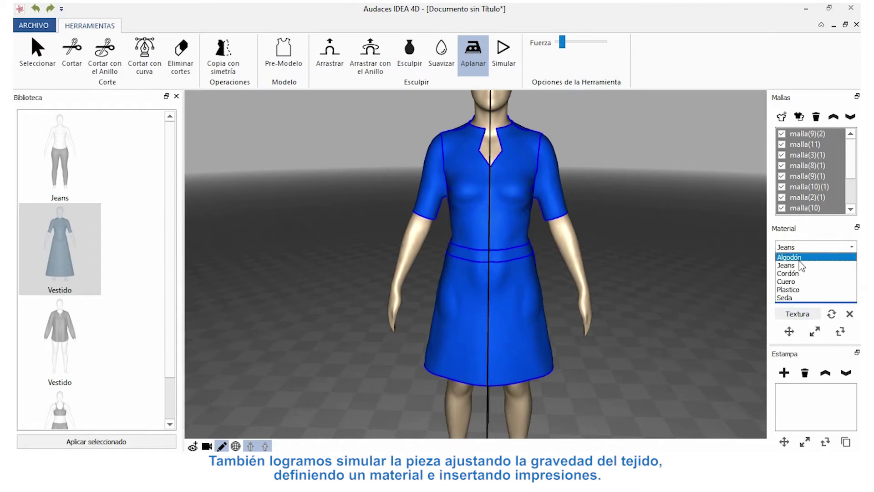
pyautogui.click(789, 298)
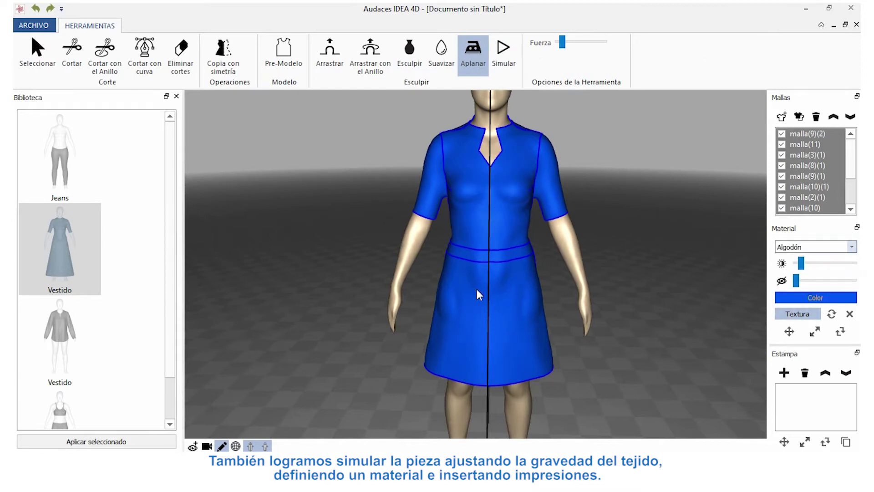
pyautogui.click(797, 313)
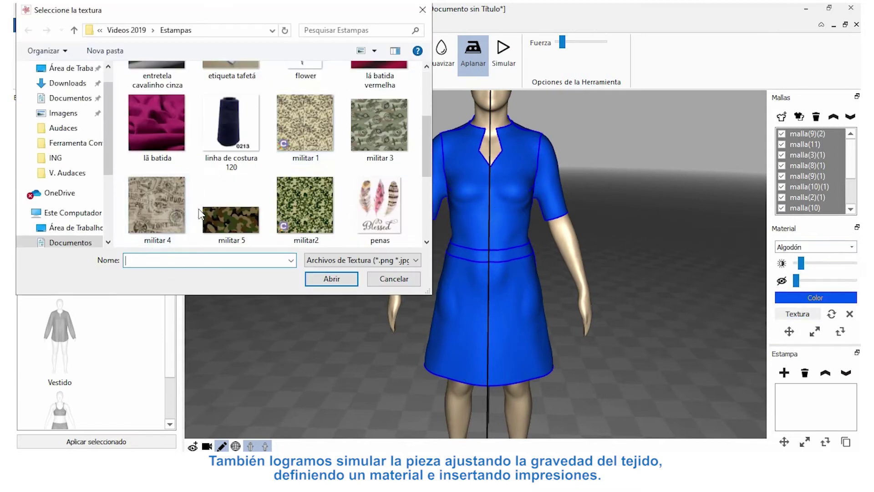
pyautogui.click(333, 276)
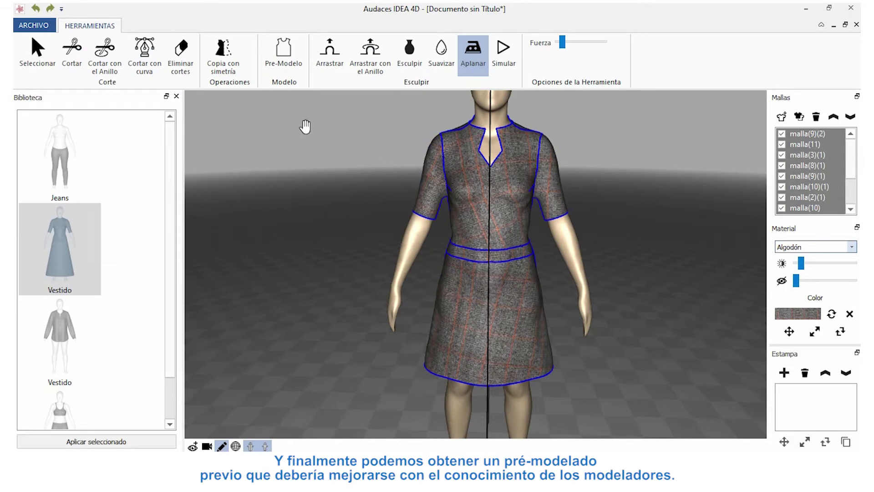
# Generate the dress pre-model as patterns in Audaces Patrones and choose a drawing colour for the selected pieces
pyautogui.click(283, 49)
pyautogui.click(563, 276)
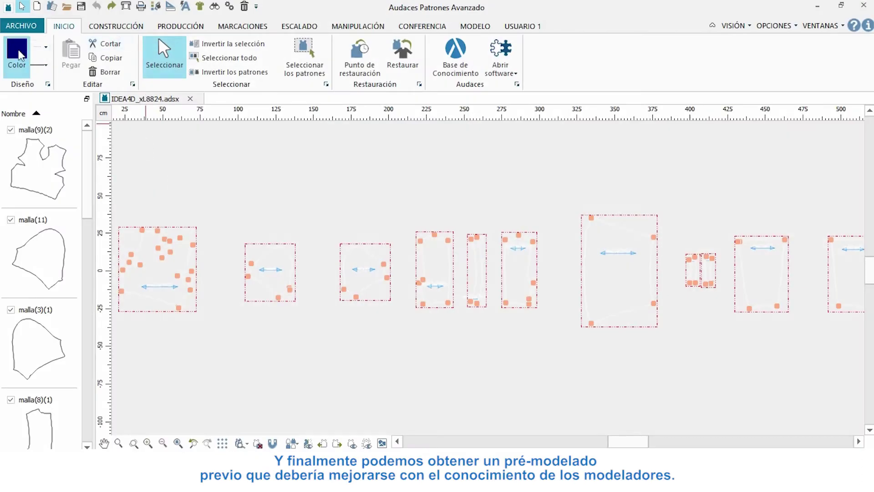
pyautogui.click(20, 54)
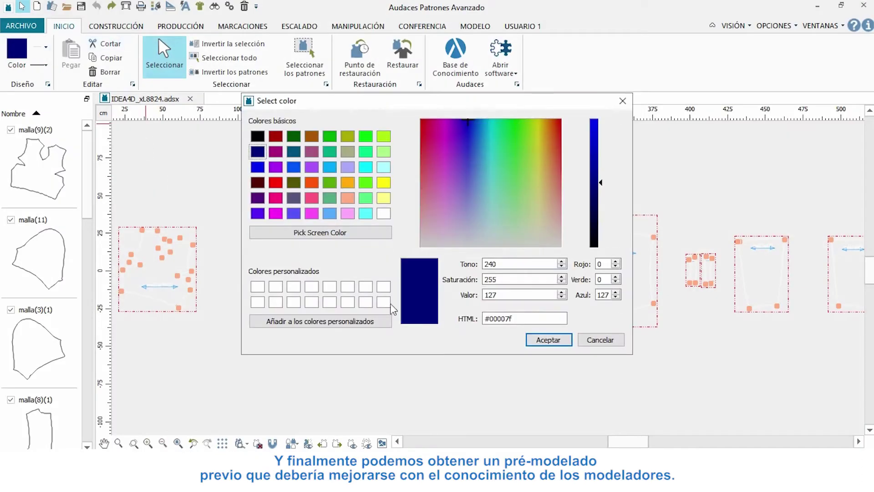
pyautogui.click(548, 339)
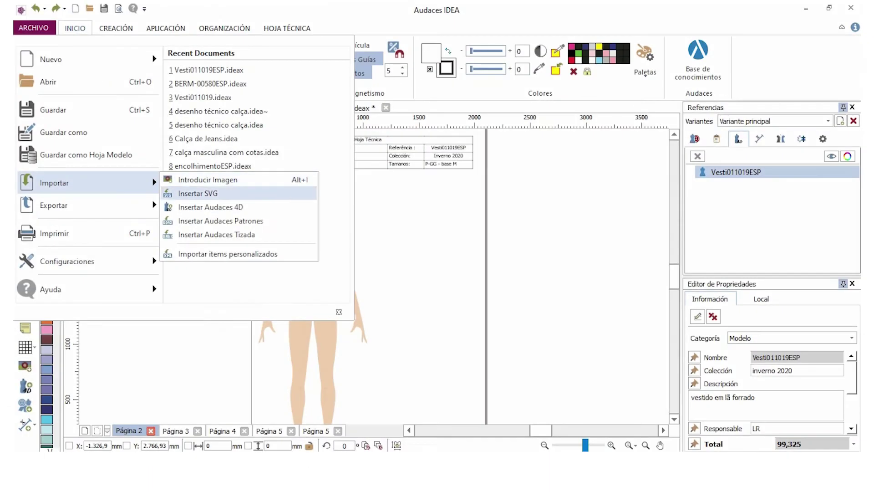
# Switch to Audaces IDEA and insert the Audaces 4D file R.S. ESP as a reference of Vesti011019ESP
pyautogui.click(234, 209)
pyautogui.click(118, 90)
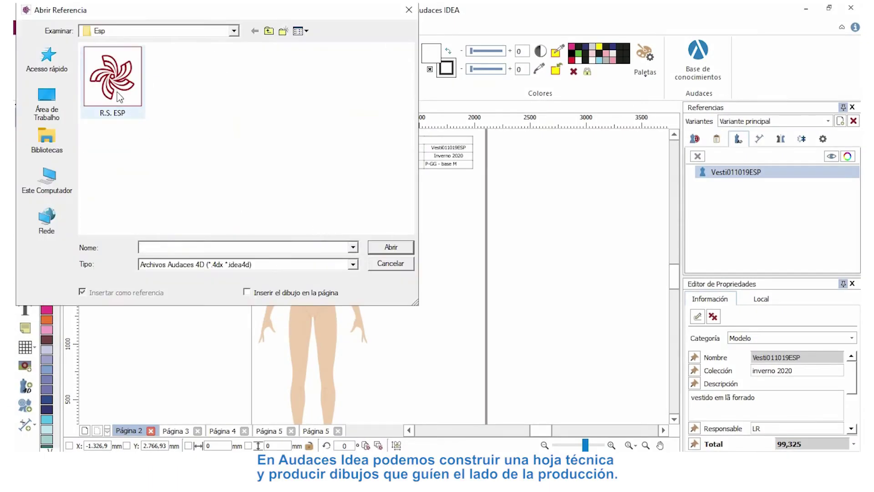
pyautogui.click(390, 248)
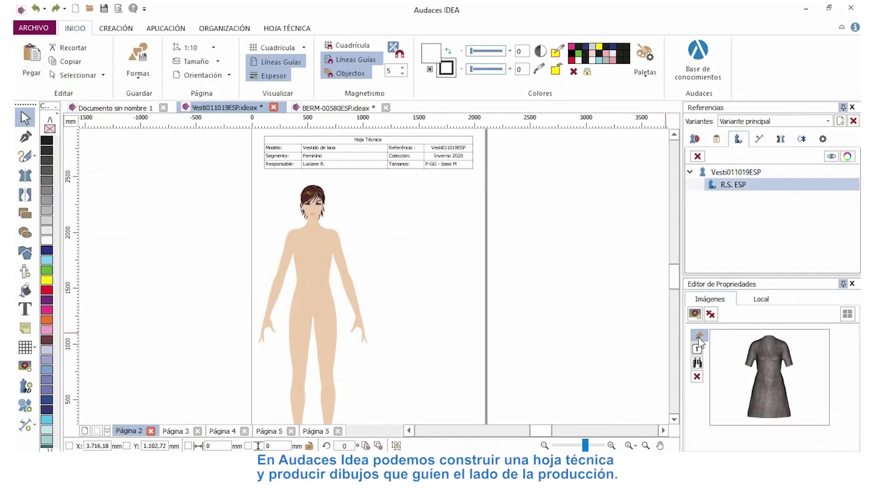
# Place the R.S. ESP dress image beside the body figure on the page, about 846 mm wide and 1456 mm high
pyautogui.click(698, 337)
pyautogui.moveTo(390, 202); pyautogui.dragTo(485, 394)
pyautogui.scroll(1, 256, 371)
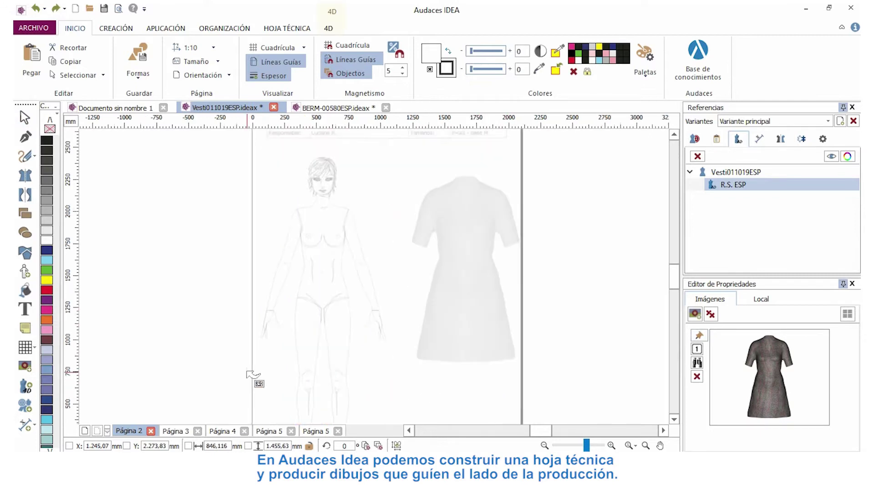
pyautogui.rightClick(196, 310)
# Draw the sleeveless dress outline with pointed neckline over the figure using Formas Espejadas, about 637 mm wide and 1182 mm high
pyautogui.click(22, 133)
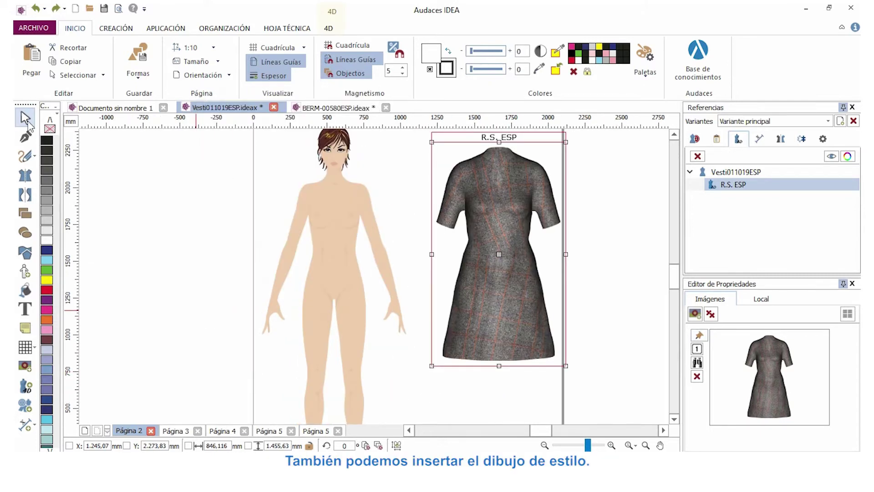
pyautogui.click(325, 241)
pyautogui.scroll(1, 254, 237)
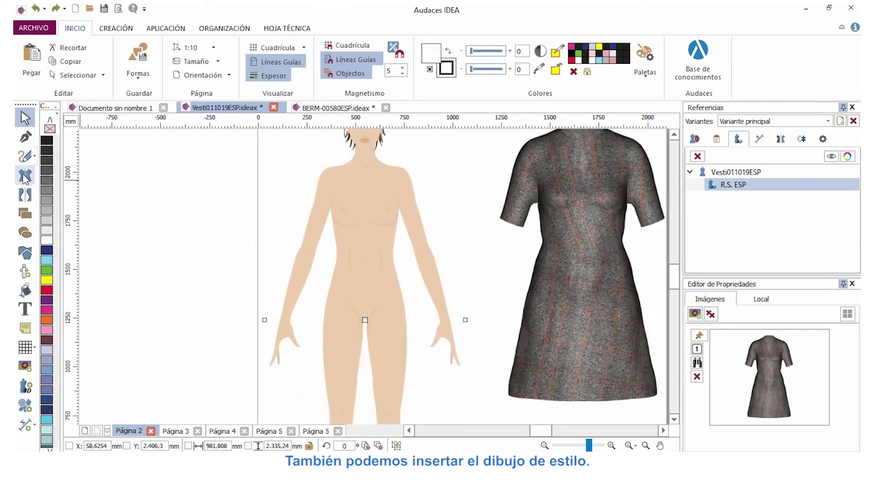
pyautogui.click(26, 182)
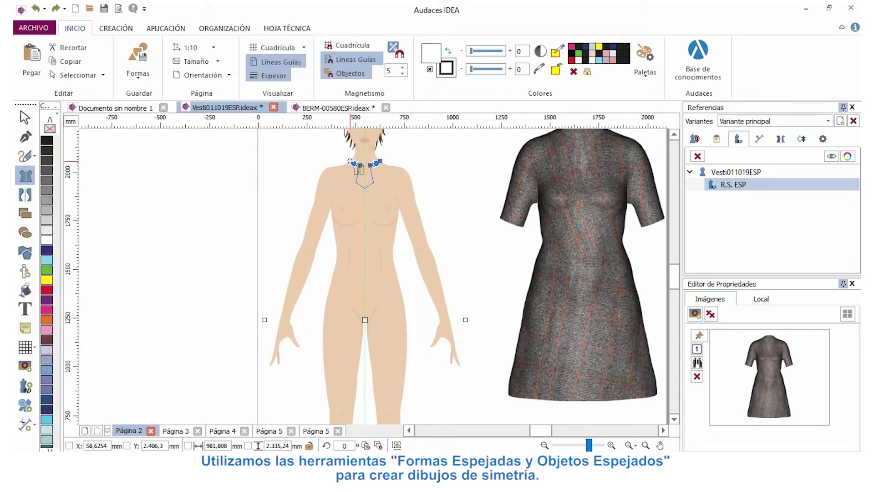
pyautogui.click(331, 212)
pyautogui.click(333, 260)
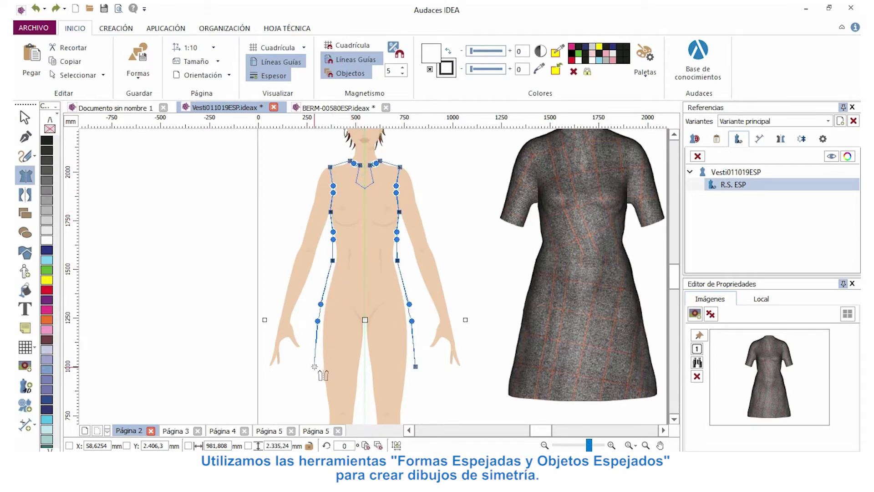
pyautogui.click(366, 390)
# Draw the mirrored waistband across the dress outline at the waist, about 360 mm wide and 74 mm high
pyautogui.scroll(2, 364, 262)
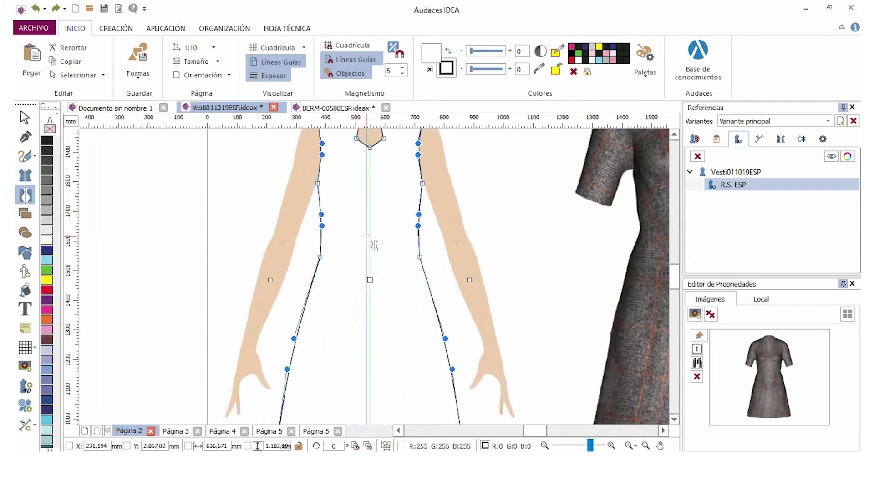
pyautogui.click(321, 257)
pyautogui.scroll(-3, 321, 219)
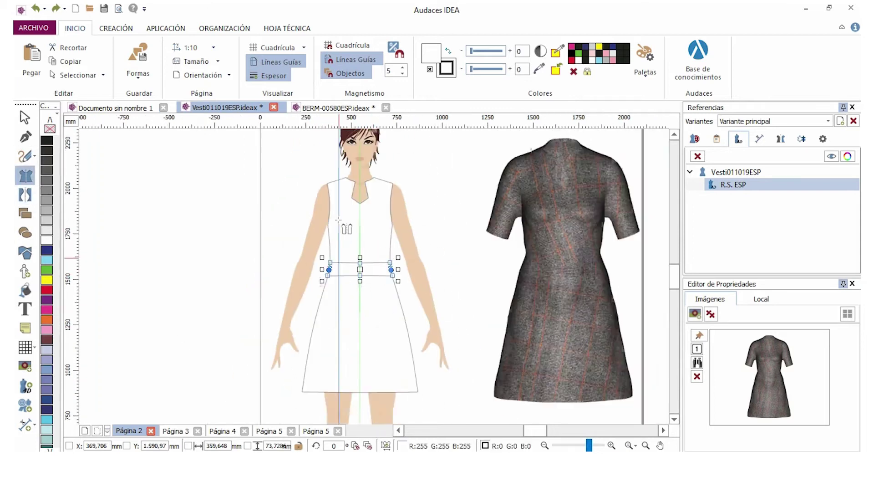
# Draw mirrored short sleeves on the dress and round their shoulder curves, about 634 mm wide and 363 mm high overall
pyautogui.scroll(2, 322, 182)
pyautogui.click(321, 183)
pyautogui.click(288, 258)
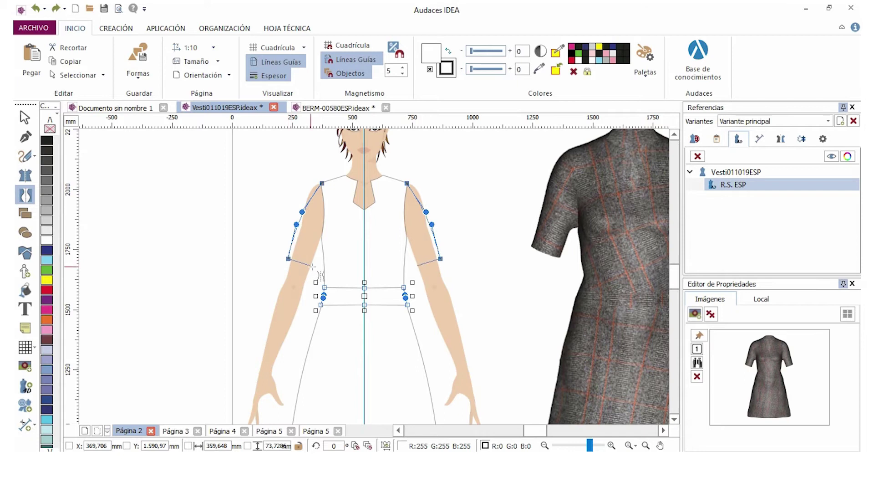
pyautogui.click(321, 183)
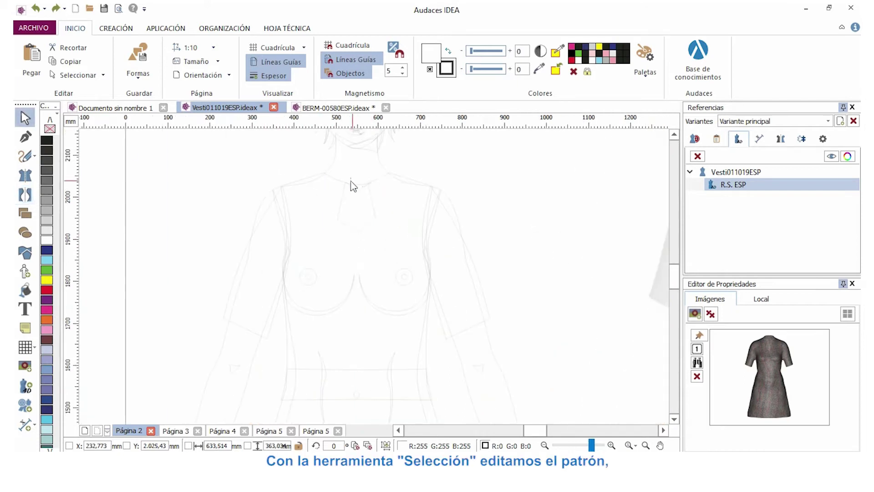
pyautogui.moveTo(251, 238); pyautogui.dragTo(265, 187)
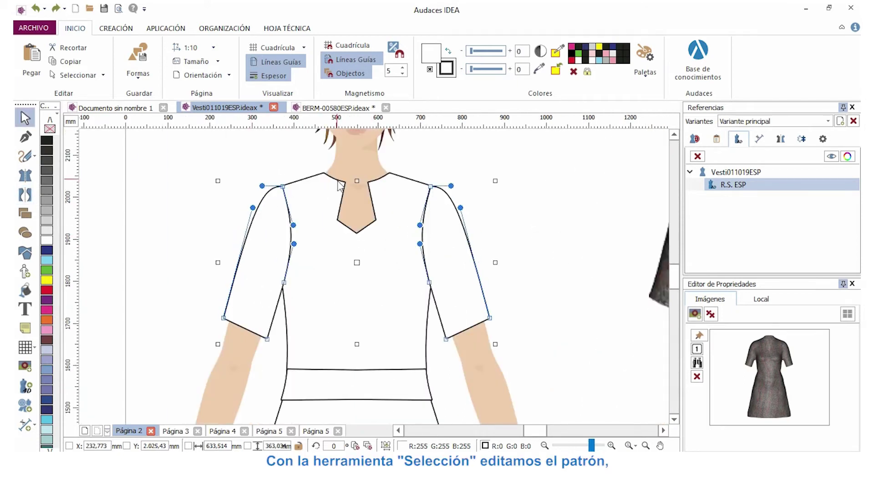
# Adjust the waistband's corners to meet the dress side lines, making it about 352 mm wide and 73 mm high
pyautogui.click(436, 401)
pyautogui.scroll(2, 436, 401)
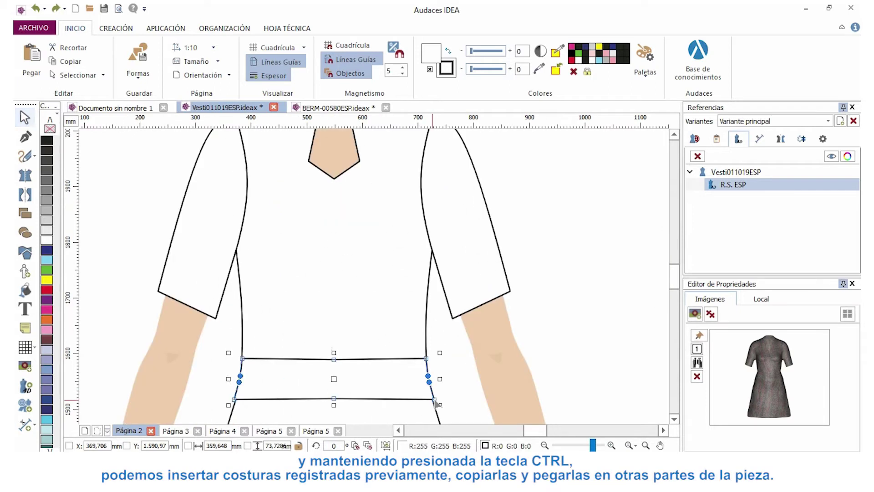
pyautogui.press('Escape')
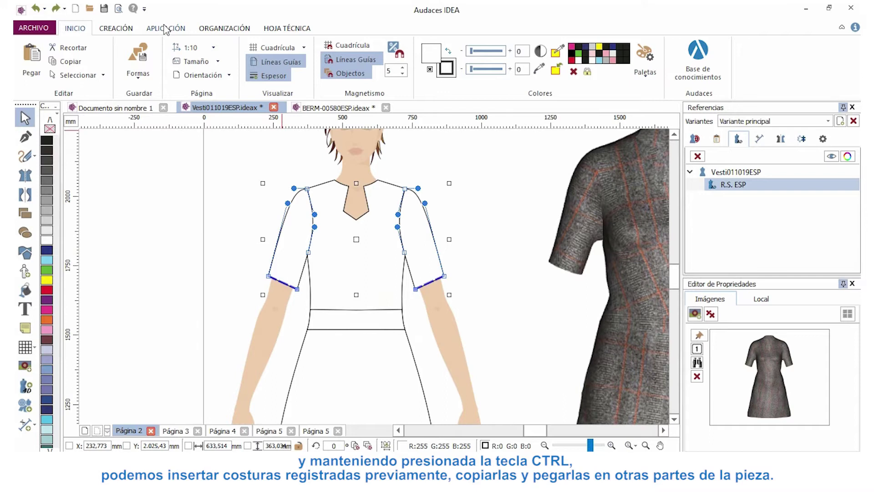
# Apply the CT001 seam to both sleeve hems with a thickness of 0,20 and offset the stitching inward from the edge
pyautogui.click(165, 28)
pyautogui.click(500, 52)
pyautogui.click(428, 130)
pyautogui.click(397, 319)
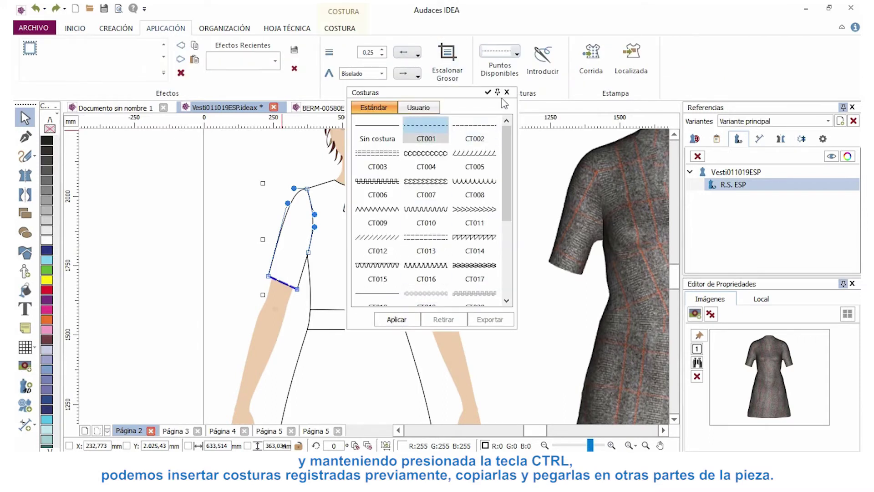
pyautogui.click(506, 92)
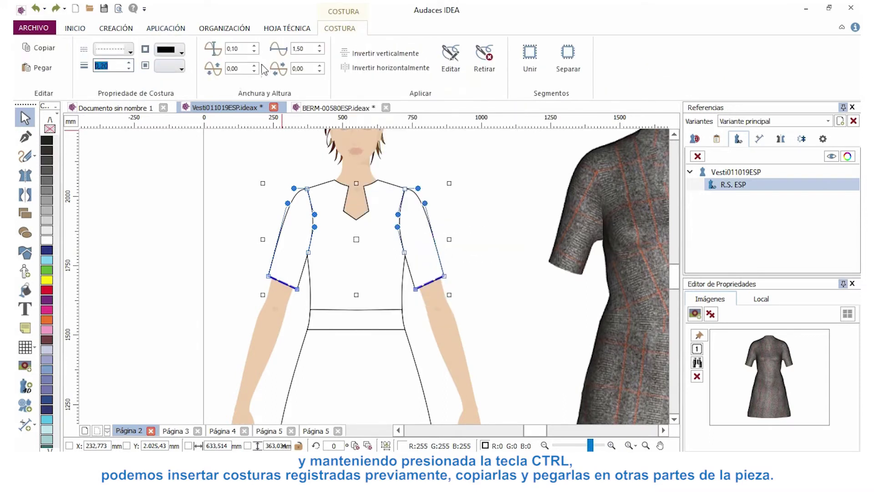
pyautogui.click(254, 66)
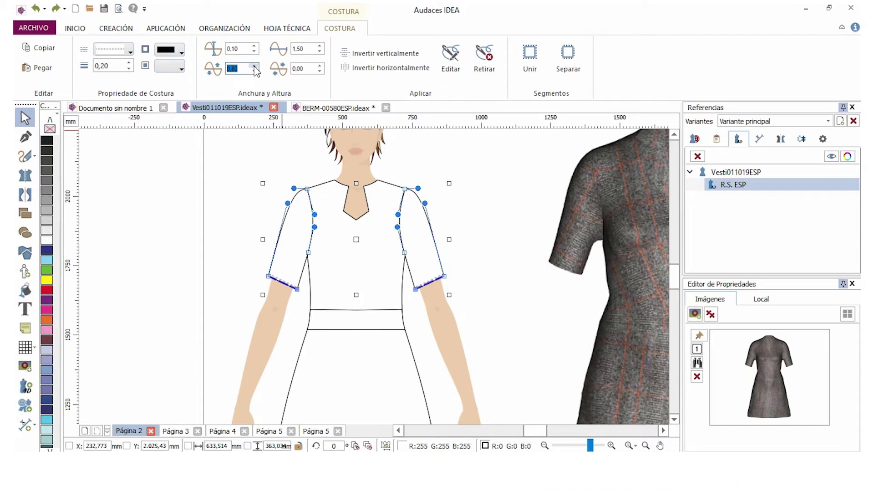
# Add the same offset dashed stitching to the waistband's upper and lower edges and around the neckline opening
pyautogui.click(166, 28)
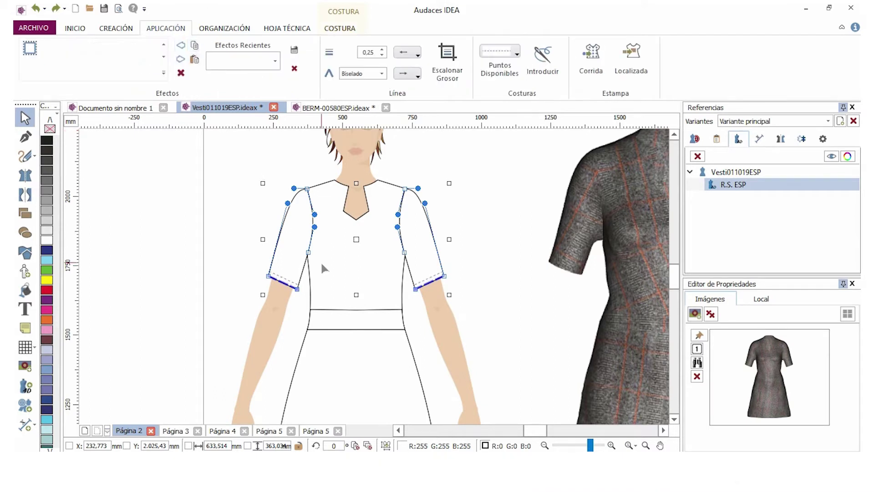
pyautogui.click(334, 318)
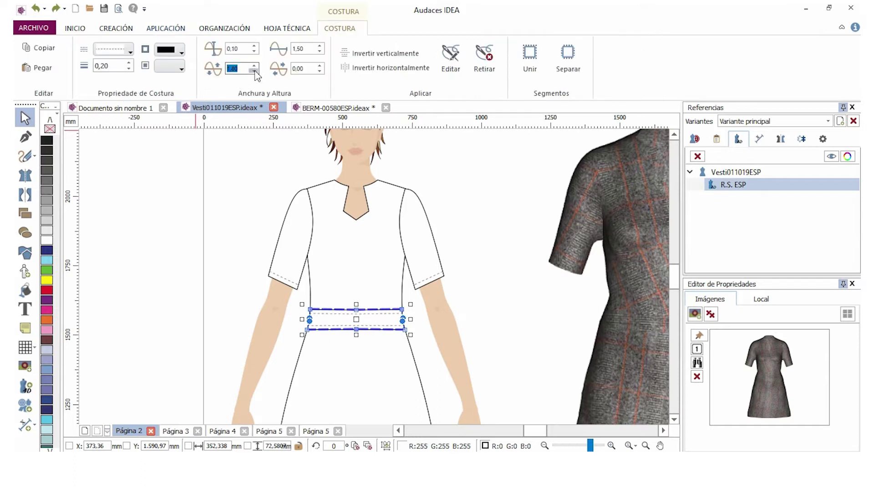
pyautogui.click(348, 191)
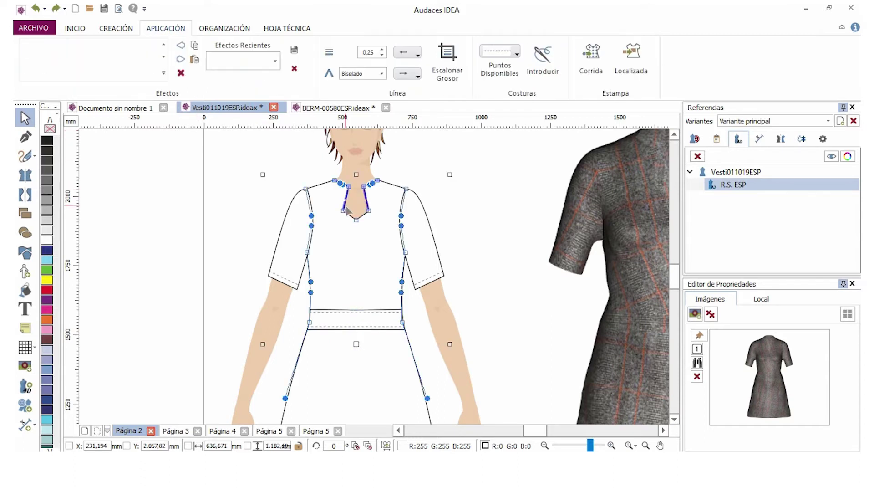
pyautogui.click(195, 61)
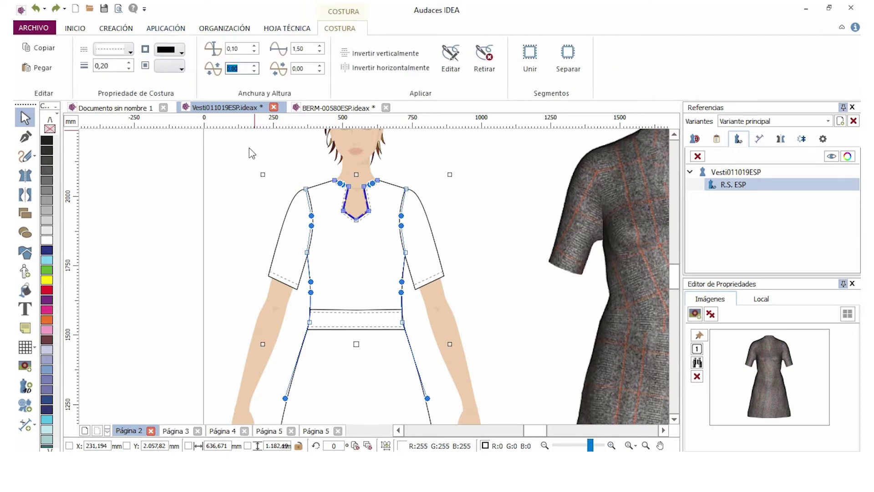
# Apply the dashed stitching along the bottom hem of the dress, offset inward from the edge
pyautogui.scroll(-3, 252, 153)
pyautogui.scroll(2, 308, 356)
pyautogui.click(315, 376)
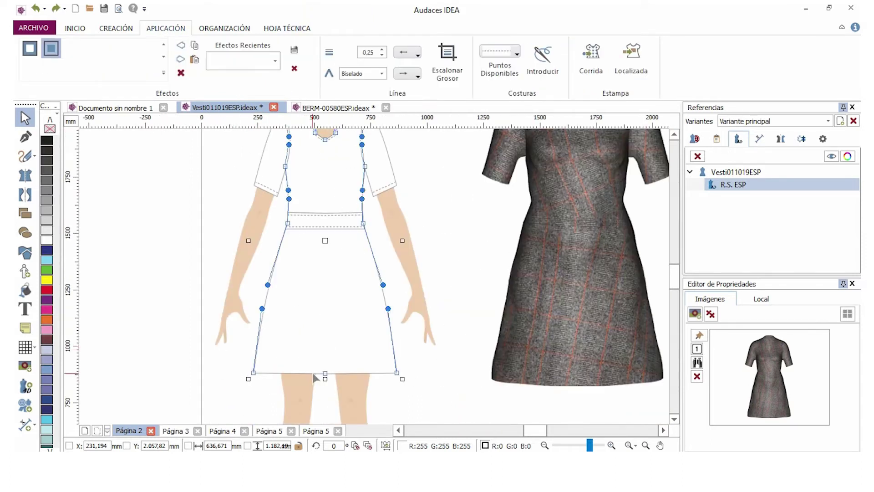
pyautogui.click(315, 376)
pyautogui.click(194, 63)
pyautogui.click(169, 316)
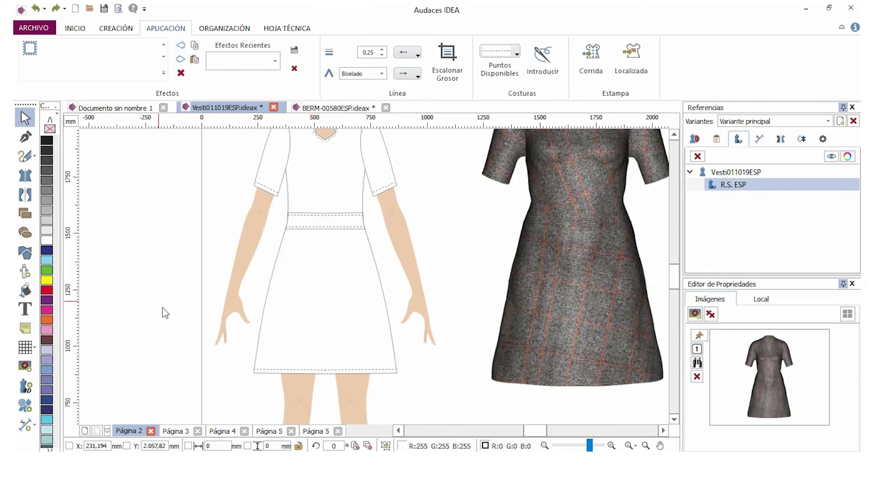
pyautogui.scroll(-1, 269, 344)
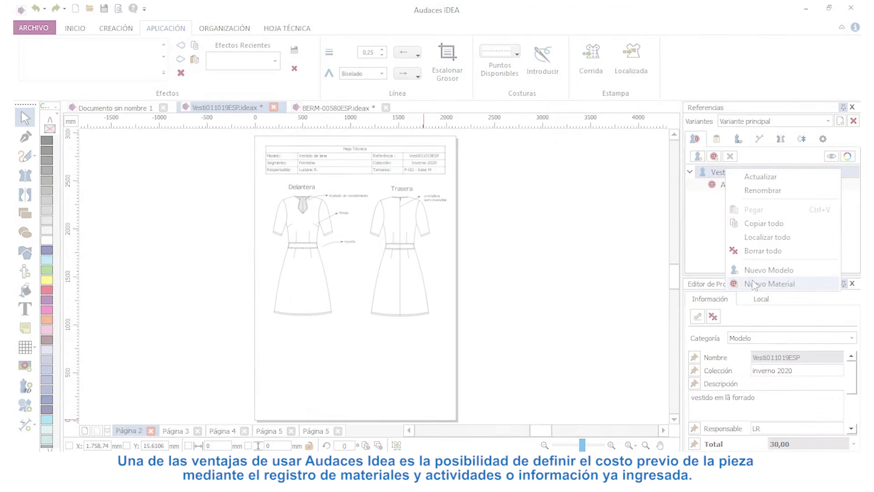
# Add the materials Lana (Tejidos, supplier JDC, 1,5 m at 45,00), cremallera semi invisible and Linea (0,003 m at 320,00) to Vesti011019ESP
pyautogui.click(749, 281)
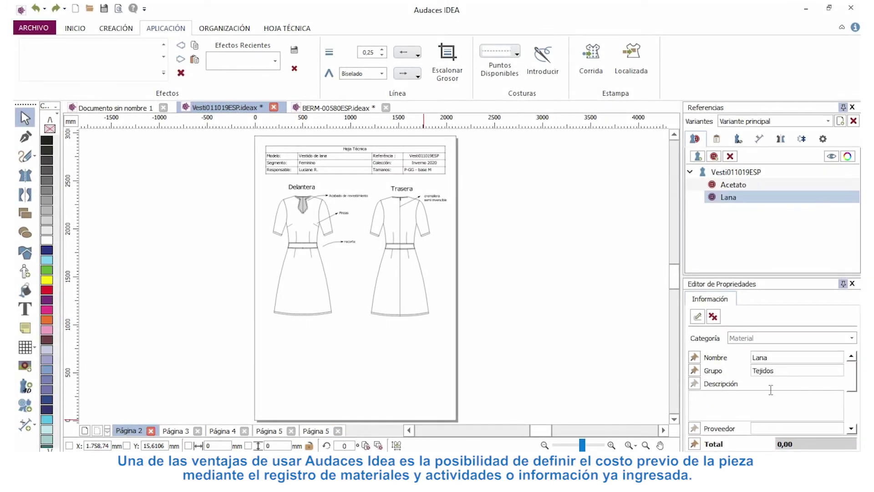
pyautogui.write('ana')
pyautogui.scroll(-3, 755, 401)
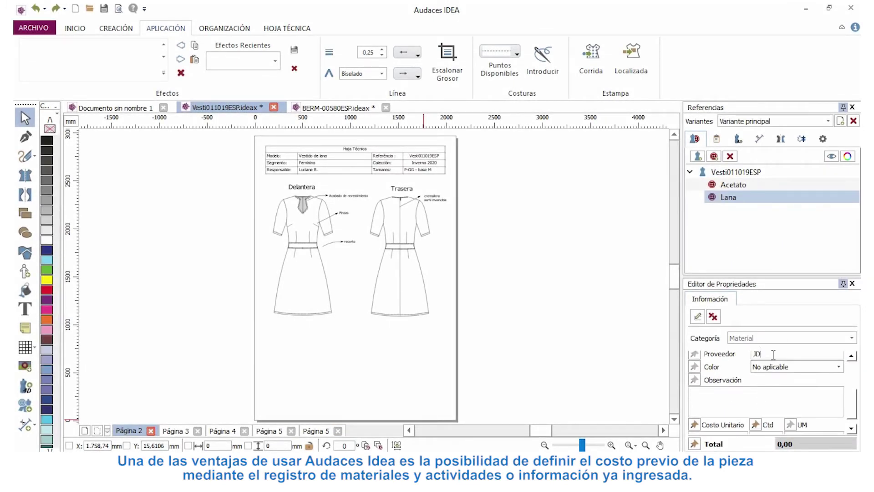
pyautogui.scroll(-1, 773, 364)
pyautogui.click(698, 426)
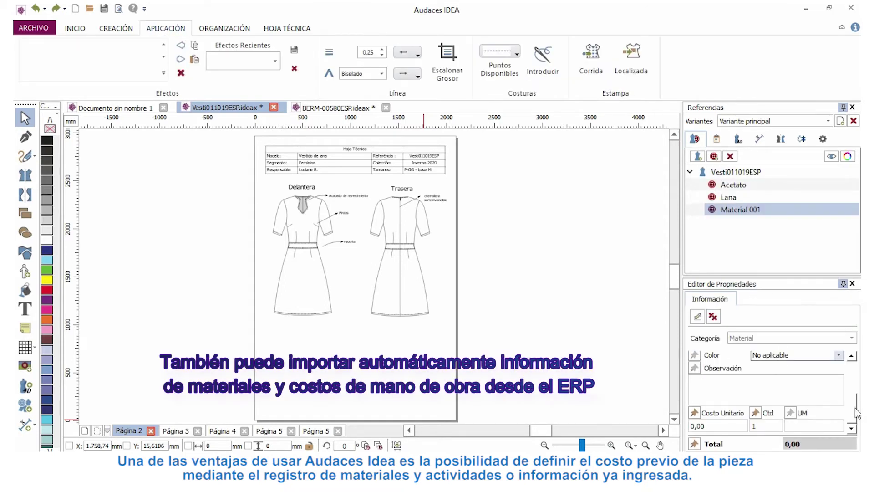
pyautogui.write('cremallera semi invisible')
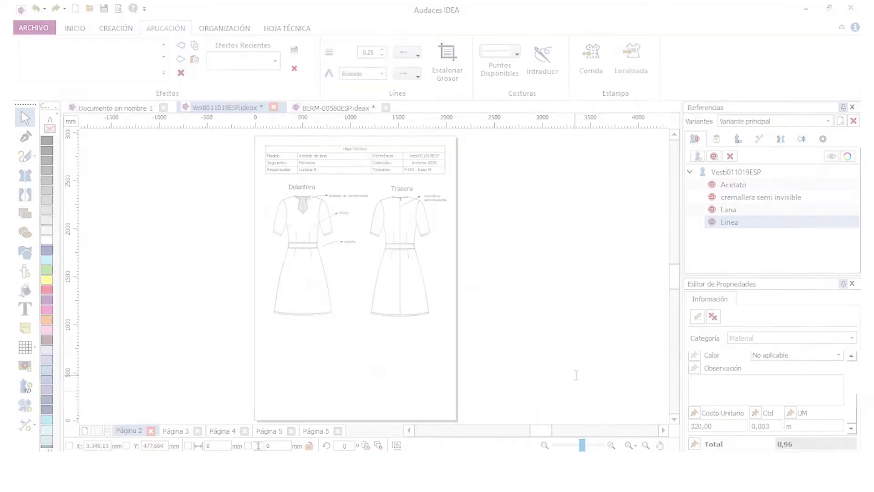
# Insert a Planilla de Material below the flat drawings, about 1727 mm wide and 725 mm high
pyautogui.scroll(2, 379, 372)
pyautogui.scroll(-1, 354, 320)
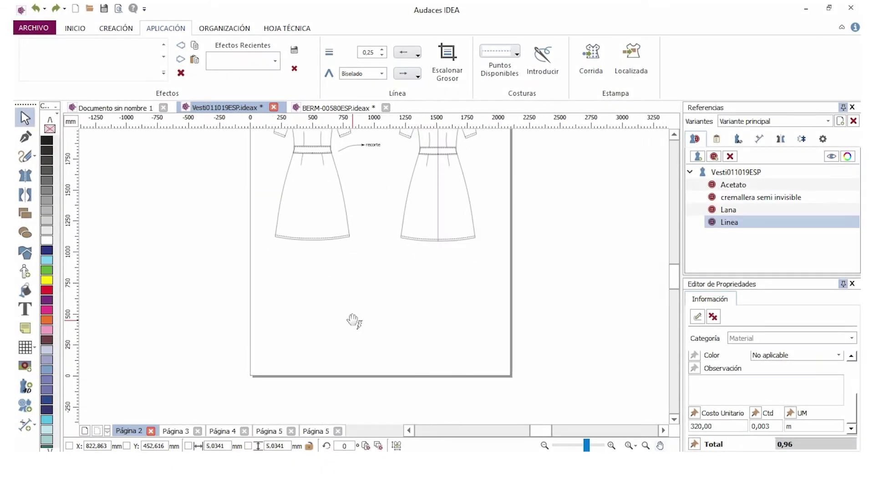
pyautogui.click(272, 30)
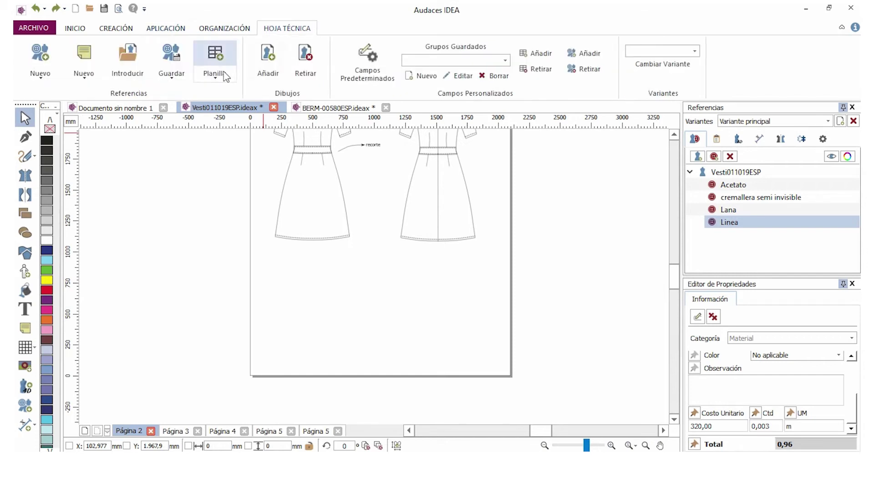
pyautogui.click(215, 69)
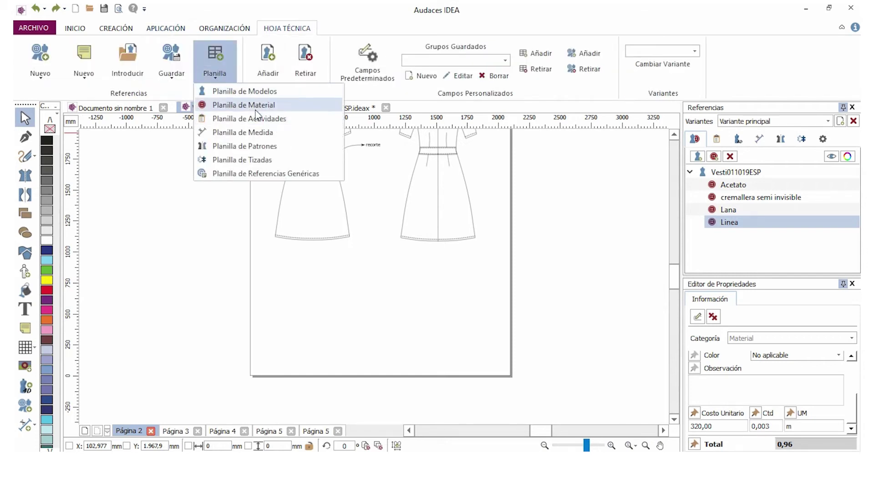
pyautogui.click(244, 105)
pyautogui.moveTo(273, 254); pyautogui.dragTo(489, 344)
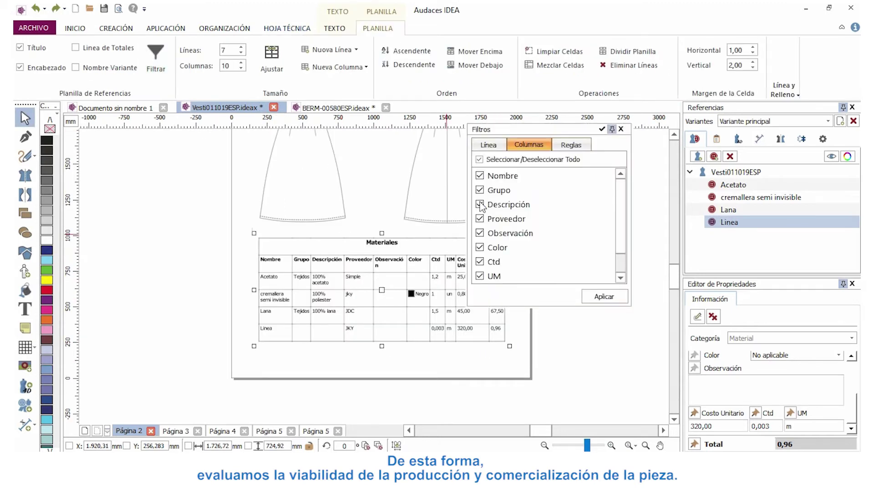
# Hide the Observación and Color columns in the Materiales table and add a totals row
pyautogui.click(597, 295)
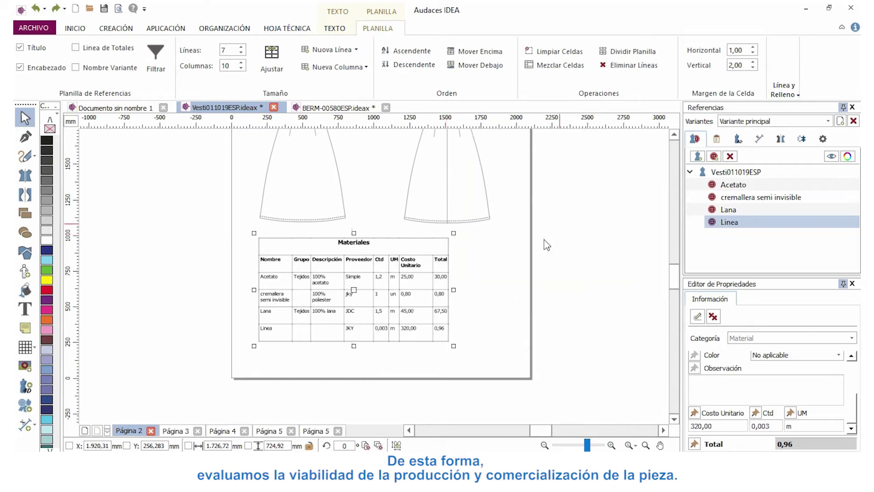
pyautogui.moveTo(376, 323); pyautogui.dragTo(376, 323)
pyautogui.click(75, 47)
# Sum the Total column in the last cell of the Materiales table and display the properties of the Vesti011019ESP model
pyautogui.scroll(3, 409, 360)
pyautogui.rightClick(538, 310)
pyautogui.press('Escape')
pyautogui.rightClick(539, 311)
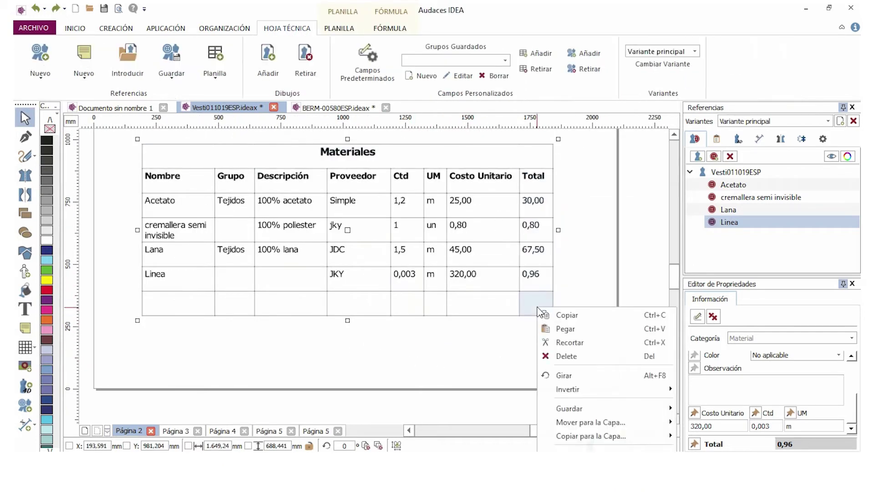
pyautogui.click(712, 444)
pyautogui.click(783, 174)
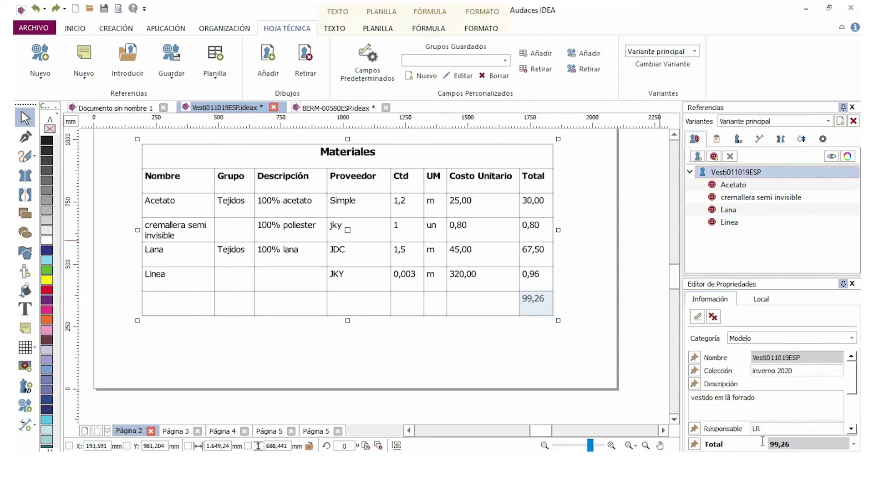
# Switch to Audaces Patrones and compare the slanted edges of the two skirt patterns TRASERA-FALDA and TRASERA - FALDA with Conferir
pyautogui.click(26, 309)
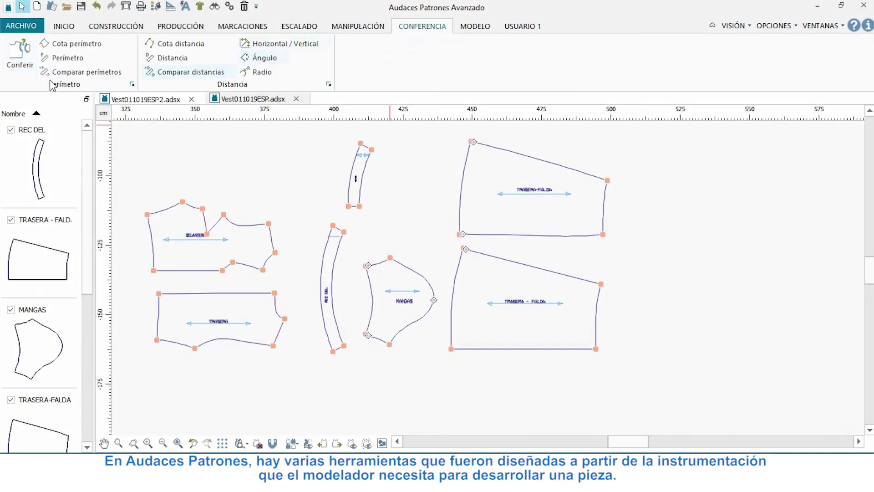
pyautogui.scroll(1, 518, 177)
pyautogui.click(459, 132)
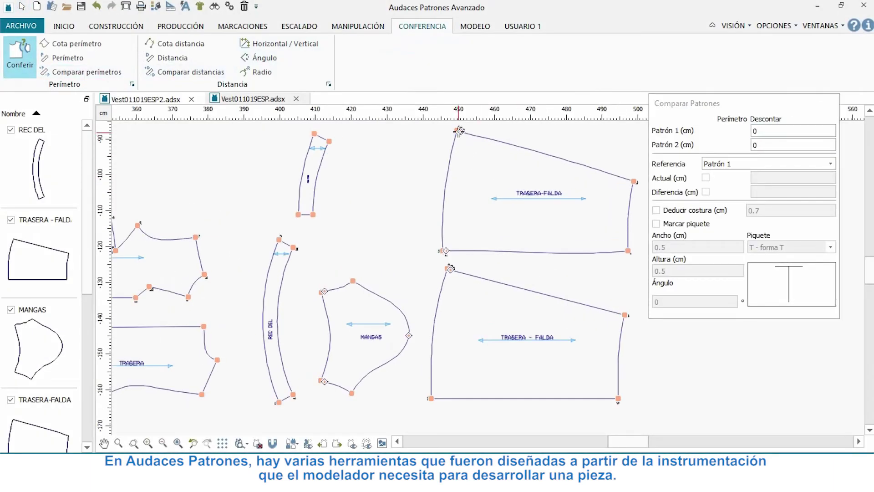
pyautogui.click(449, 269)
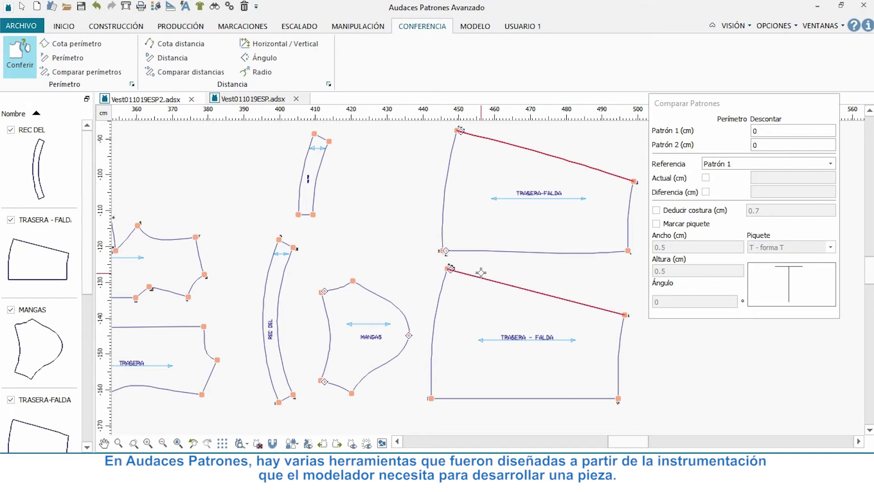
pyautogui.click(624, 314)
pyautogui.scroll(3, 592, 175)
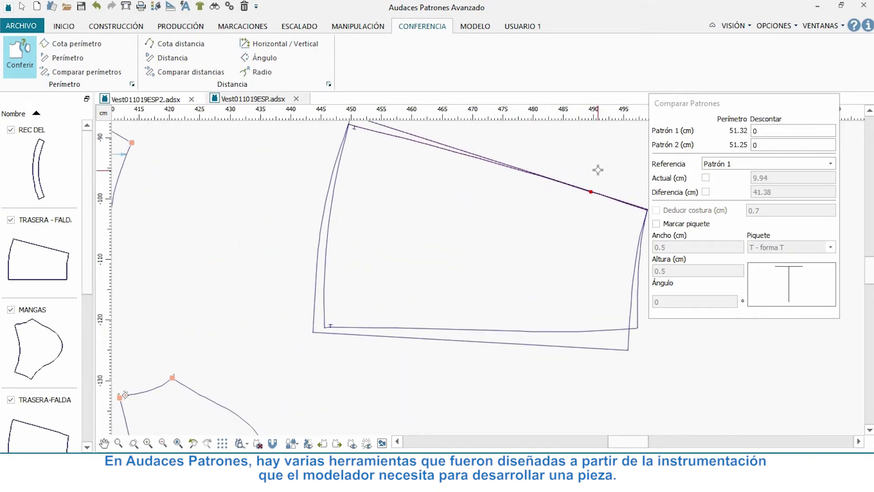
pyautogui.rightClick(468, 190)
pyautogui.scroll(-3, 639, 178)
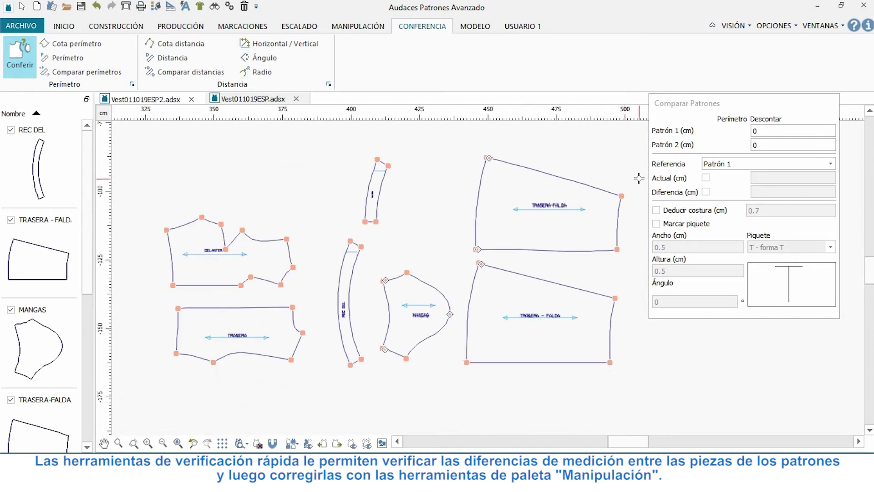
# Compare the side seams of DELANTERA and TRASERA with Conferir and mark a point near the waist end of TRASERA's seam
pyautogui.scroll(2, 129, 379)
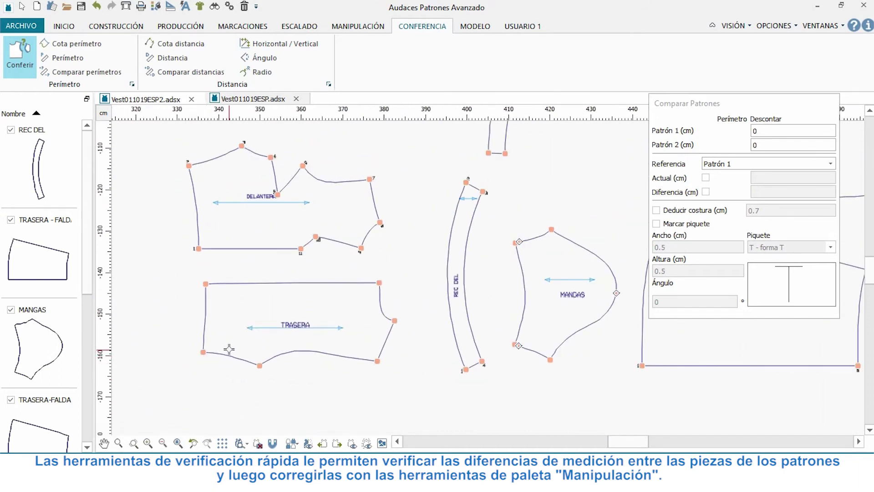
pyautogui.click(212, 163)
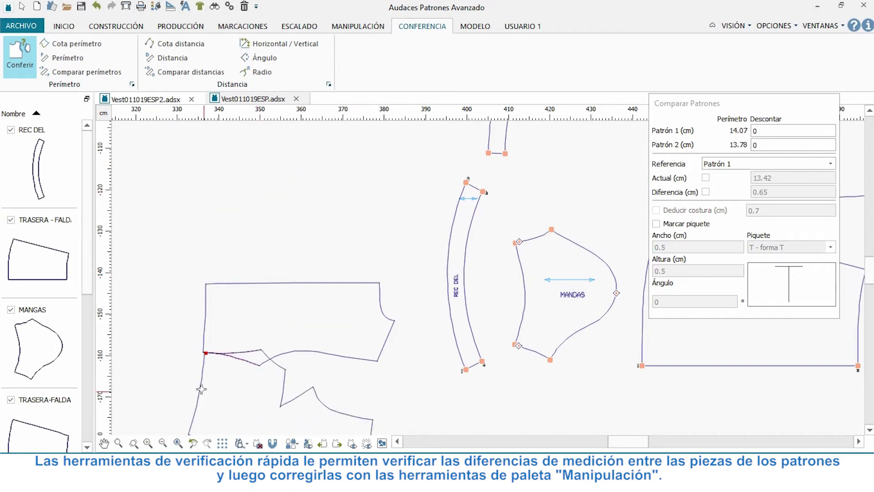
pyautogui.scroll(-1, 297, 299)
pyautogui.click(255, 347)
pyautogui.scroll(7, 238, 375)
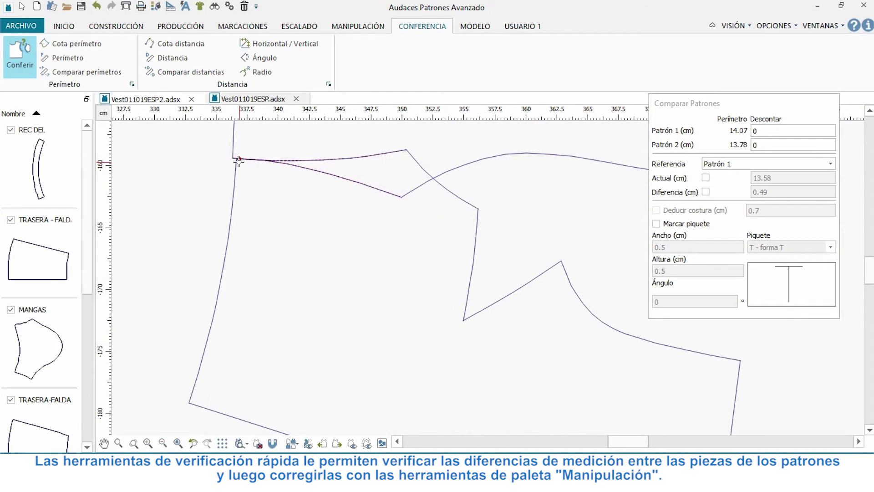
pyautogui.click(238, 159)
pyautogui.scroll(-4, 239, 275)
pyautogui.scroll(7, 238, 138)
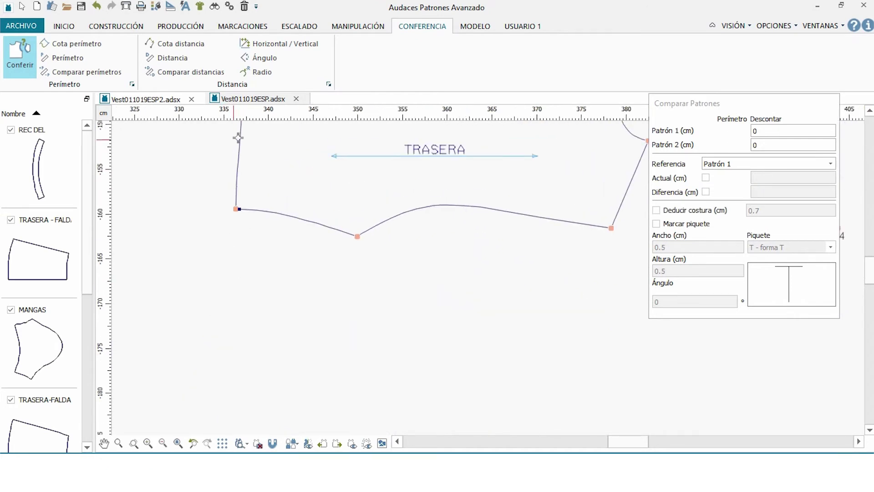
# Move the waist-end corner of TRASERA's side seam onto the marked point with Modificar
pyautogui.click(357, 26)
pyautogui.click(20, 57)
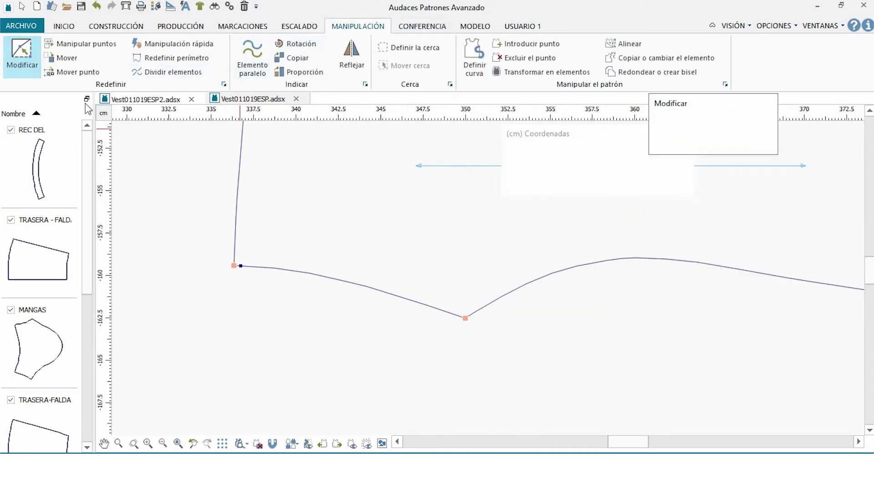
pyautogui.click(233, 265)
pyautogui.click(239, 173)
pyautogui.click(241, 173)
pyautogui.scroll(-2, 225, 236)
pyautogui.scroll(-3, 240, 172)
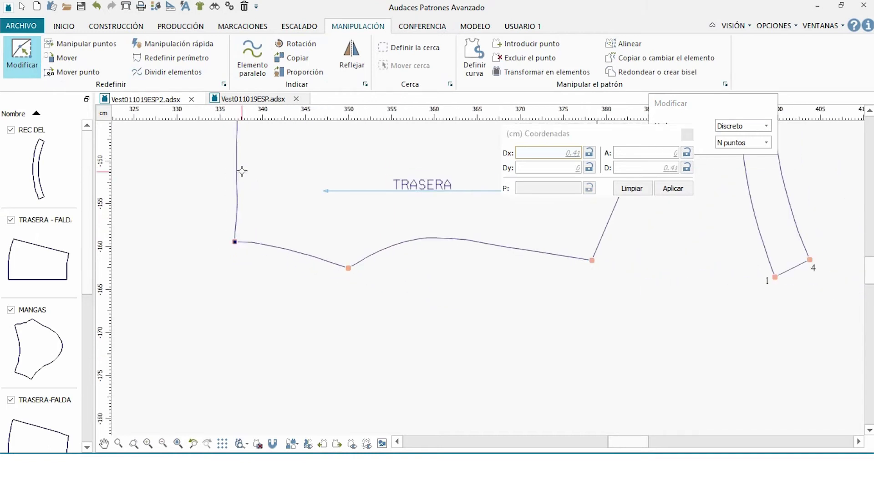
pyautogui.scroll(-4, 202, 275)
pyautogui.scroll(3, 196, 182)
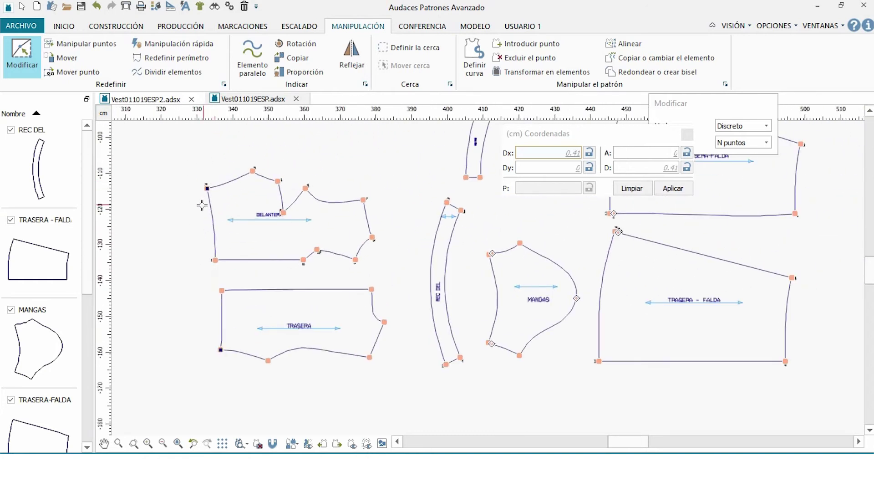
pyautogui.press('Escape')
# Place construction points by coordinates on DELANTERA, each 5 cm from points 9, 10 and 11
pyautogui.click(300, 221)
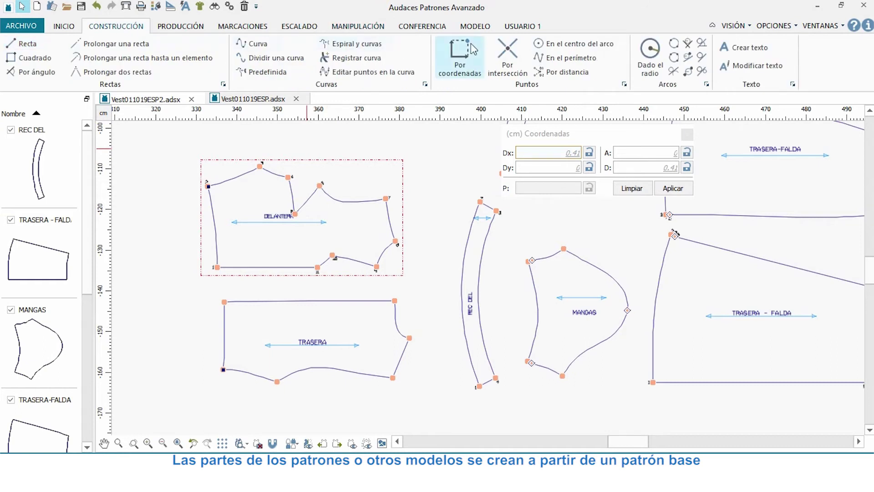
pyautogui.click(460, 57)
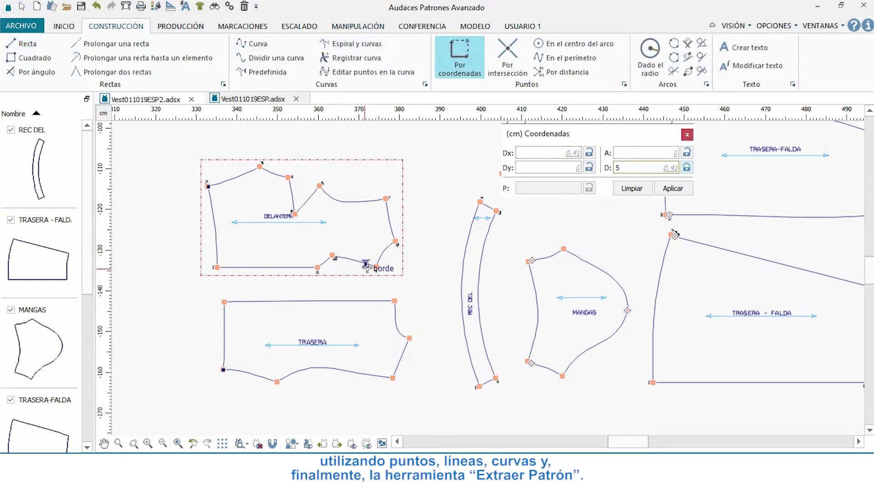
pyautogui.click(680, 187)
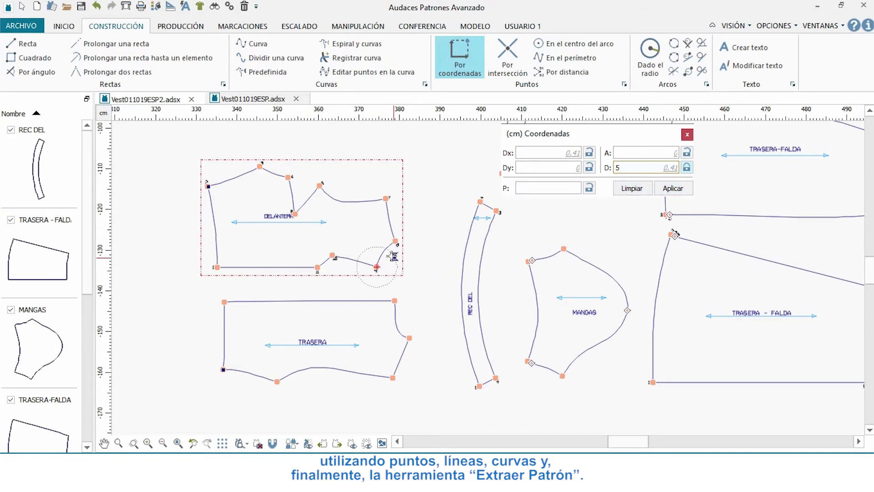
pyautogui.click(333, 236)
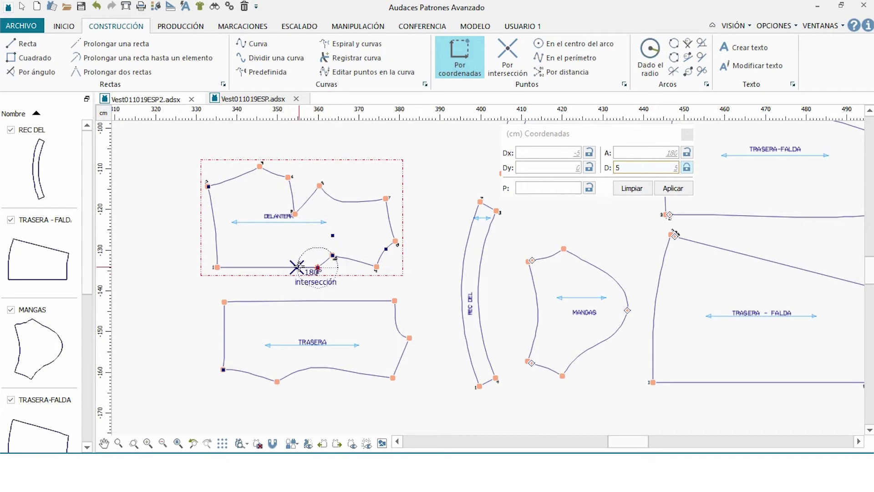
pyautogui.click(297, 266)
# Join the three construction points on DELANTERA with straight lines, from edge 1-11 to the curve between points 8 and 9
pyautogui.scroll(3, 314, 248)
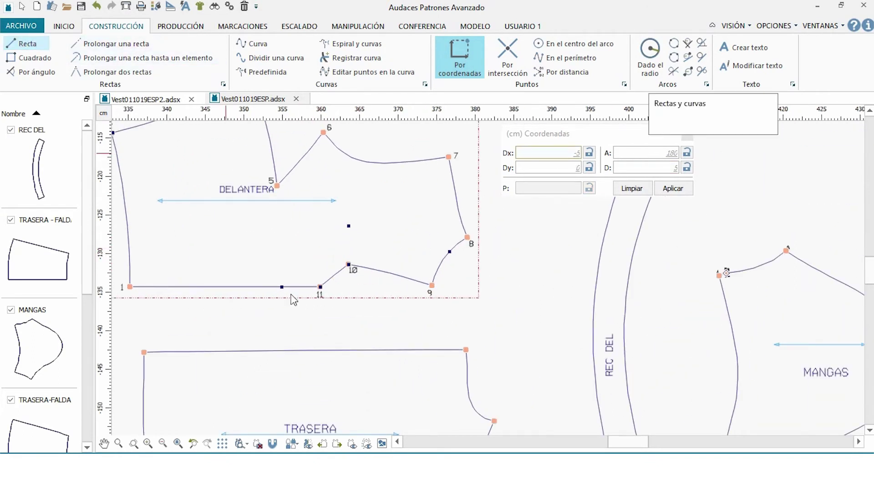
pyautogui.click(281, 286)
pyautogui.click(348, 226)
pyautogui.click(449, 251)
pyautogui.rightClick(451, 250)
# Extract the region between the new lines and DELANTERA's contour as a pattern, place it above DELANTERA, and delete the construction lines
pyautogui.click(180, 26)
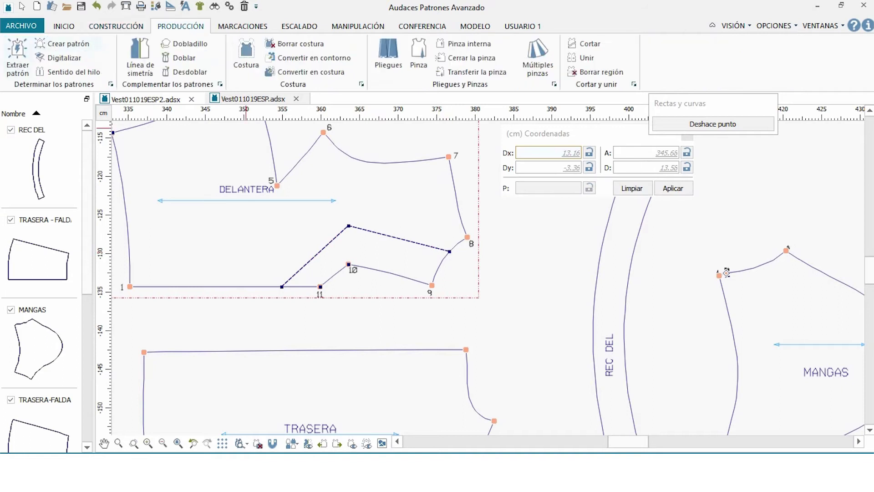
pyautogui.click(28, 62)
pyautogui.scroll(-3, 353, 255)
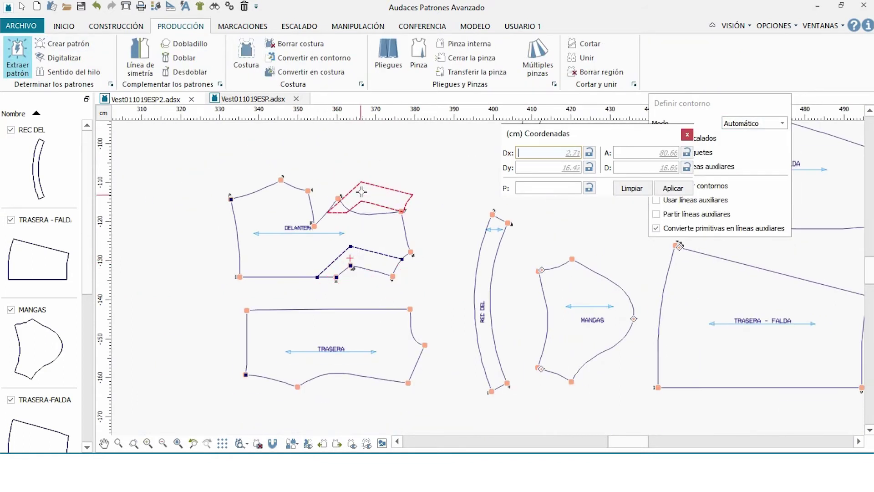
pyautogui.click(366, 154)
pyautogui.press('Escape')
pyautogui.scroll(2, 344, 241)
pyautogui.moveTo(461, 244); pyautogui.dragTo(304, 315)
pyautogui.click(304, 314)
# Add a 1 cm seam allowance to DELANTERA from point 2 around to point 11
pyautogui.click(245, 57)
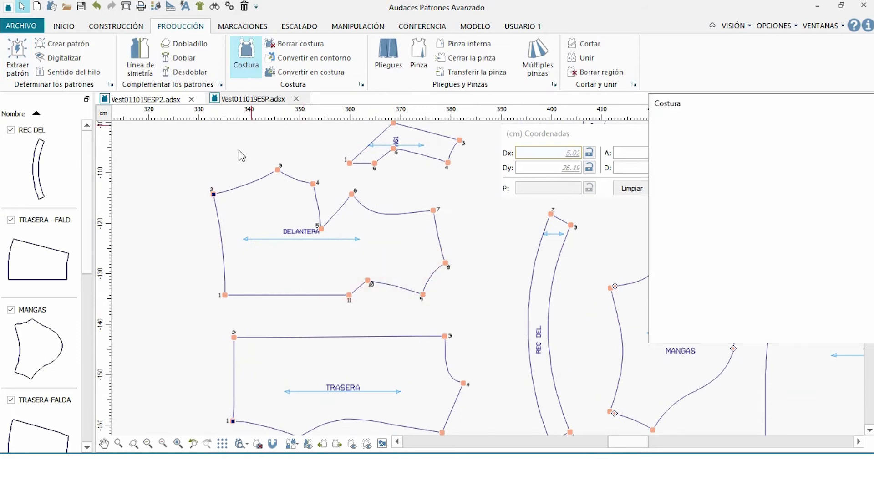
pyautogui.click(281, 181)
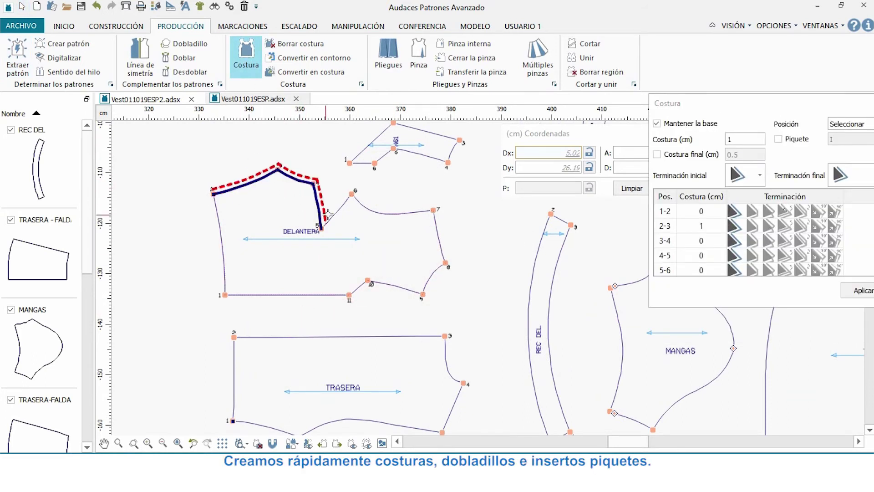
pyautogui.click(387, 287)
pyautogui.rightClick(357, 285)
pyautogui.moveTo(741, 107); pyautogui.dragTo(591, 127)
pyautogui.scroll(-2, 318, 223)
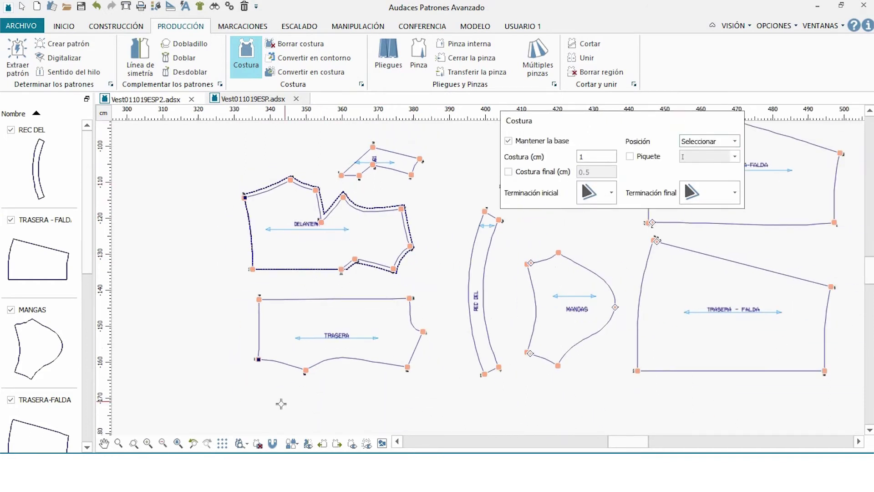
# Add a 1 cm seam allowance to TRASERA on every edge except the waist edge 1-2
pyautogui.scroll(2, 328, 271)
pyautogui.click(321, 249)
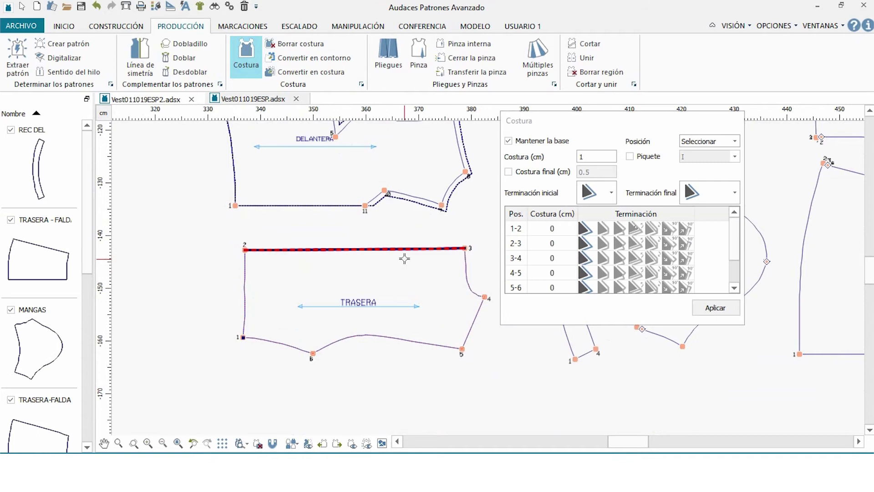
pyautogui.rightClick(280, 348)
pyautogui.scroll(1, 245, 347)
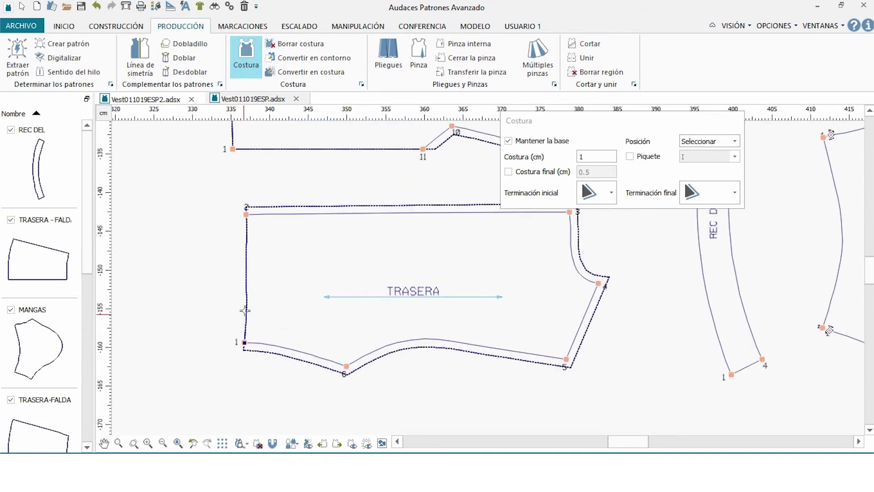
pyautogui.press('Escape')
# Edit the curve of TRASERA's waist edge with 4 points using Editar puntos en la curva
pyautogui.scroll(1, 186, 296)
pyautogui.click(118, 27)
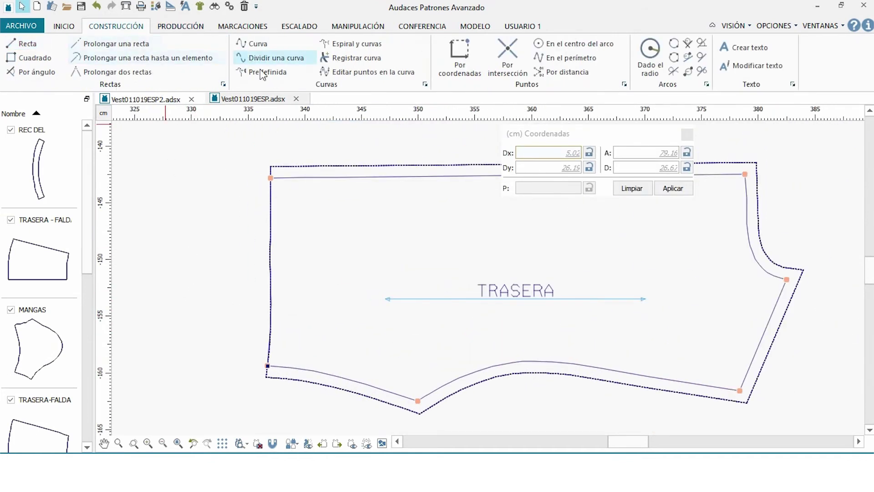
pyautogui.click(367, 71)
pyautogui.click(268, 295)
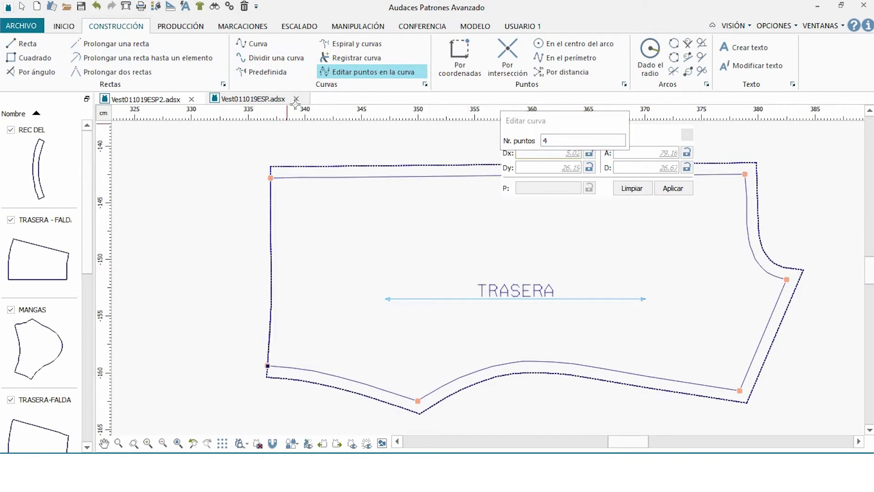
# Add a 2 cm hem with T notches to TRASERA's waist edge and reapply the 1 cm seam, leaving out the hem's outer edge
pyautogui.click(181, 26)
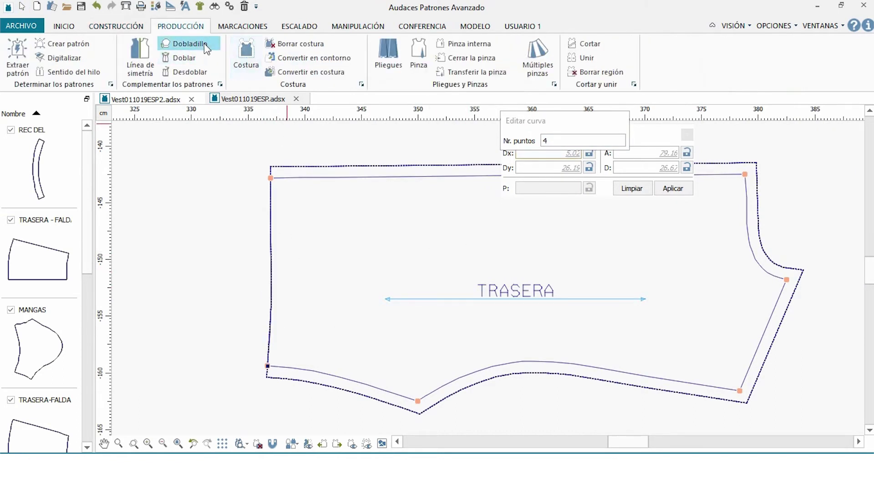
pyautogui.click(190, 43)
pyautogui.click(267, 319)
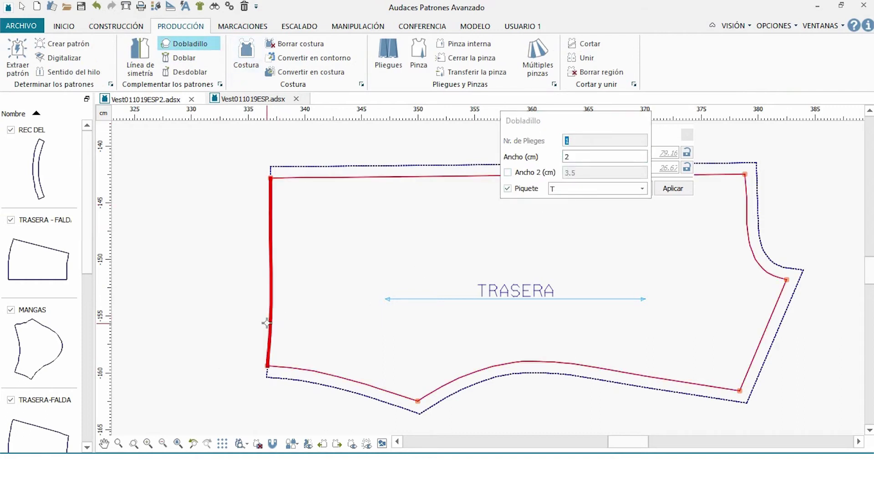
pyautogui.click(246, 54)
pyautogui.click(260, 362)
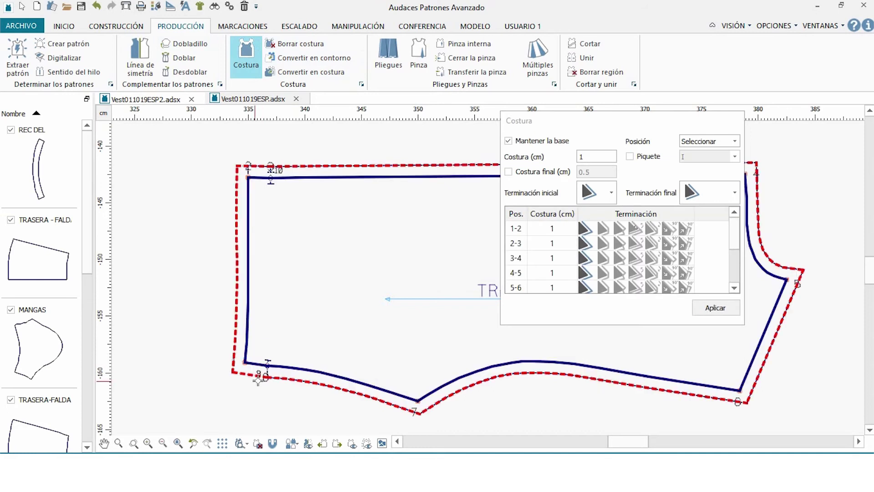
pyautogui.rightClick(260, 377)
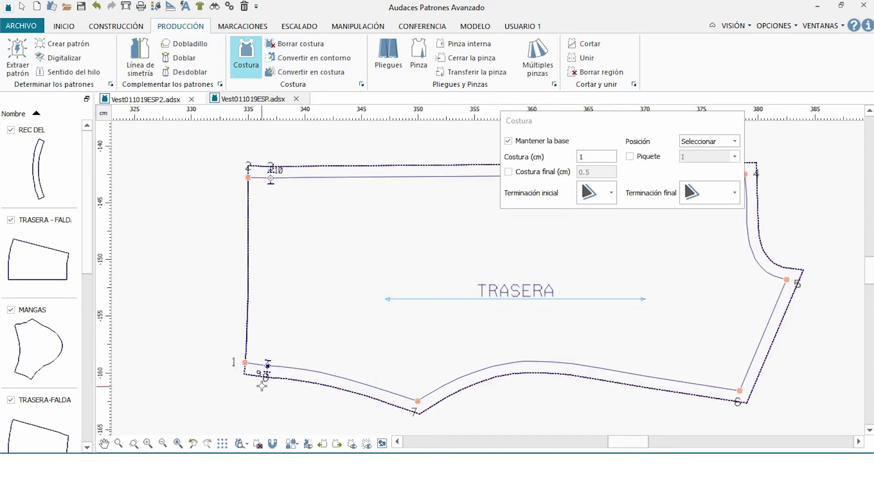
pyautogui.press('Escape')
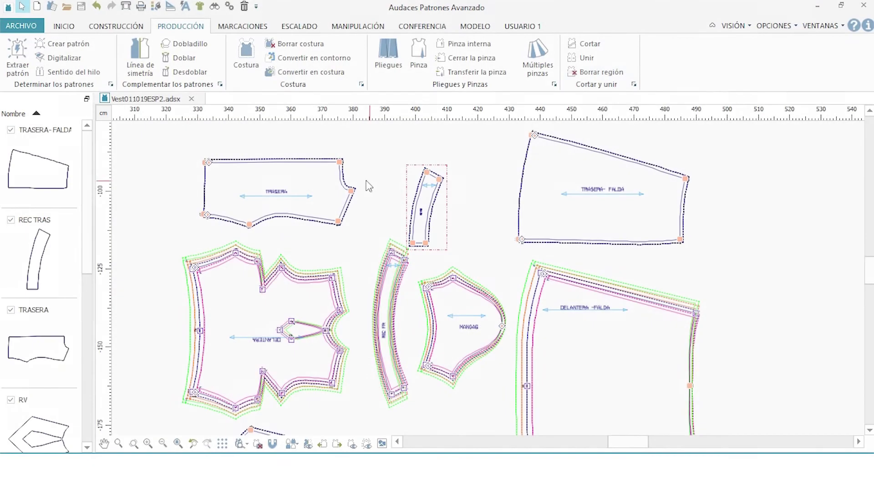
# Check the grading sizes and their colours in the pattern properties of the Vest011019ESP2 model
pyautogui.rightClick(381, 152)
pyautogui.click(416, 160)
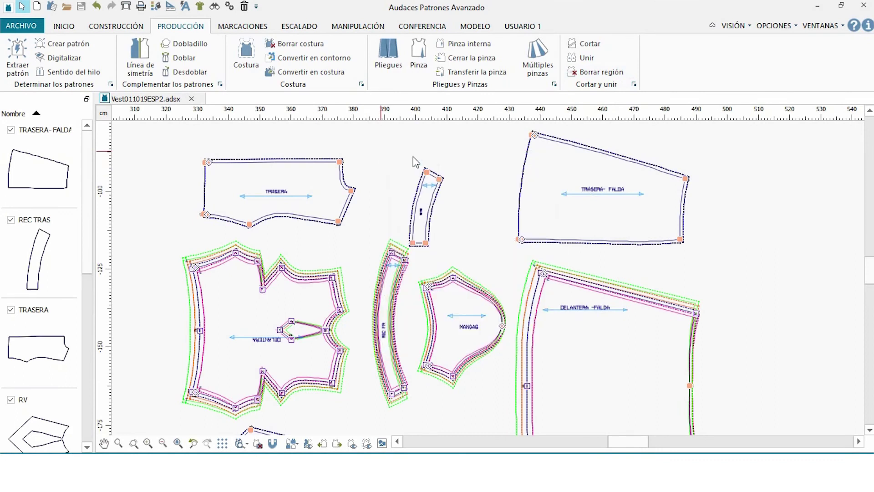
pyautogui.click(400, 36)
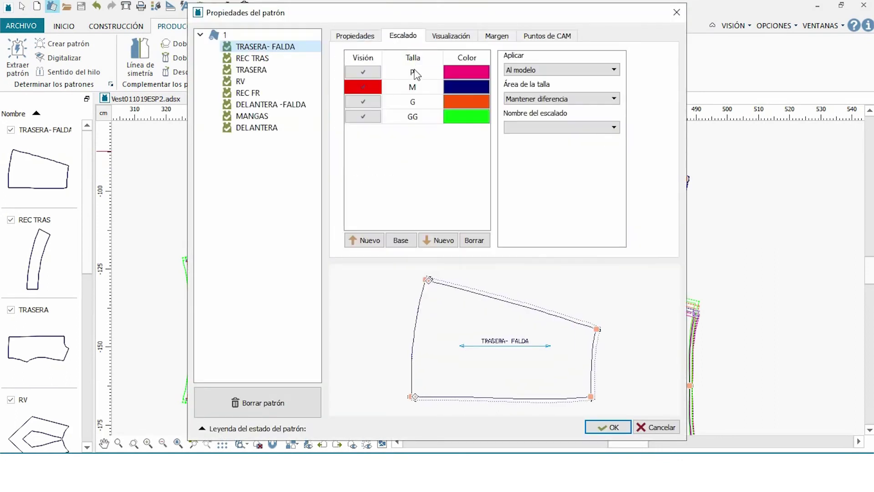
pyautogui.click(605, 428)
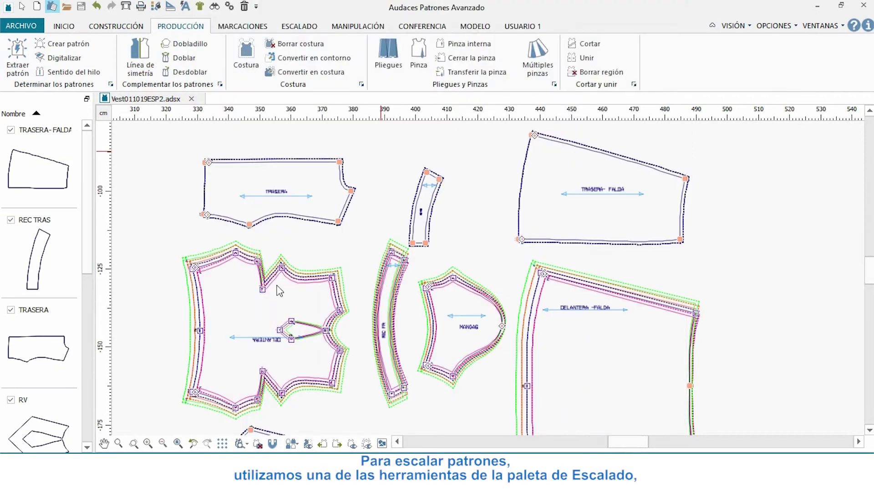
# Grade the points along TRASERA's side seam and armhole by a 1.5 cm DY increment with Tabla
pyautogui.scroll(3, 248, 143)
pyautogui.click(283, 163)
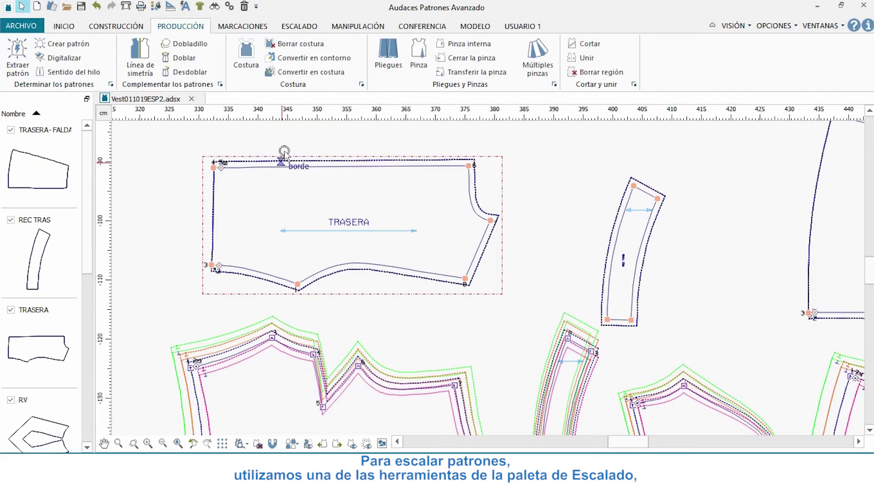
pyautogui.click(299, 26)
pyautogui.click(298, 283)
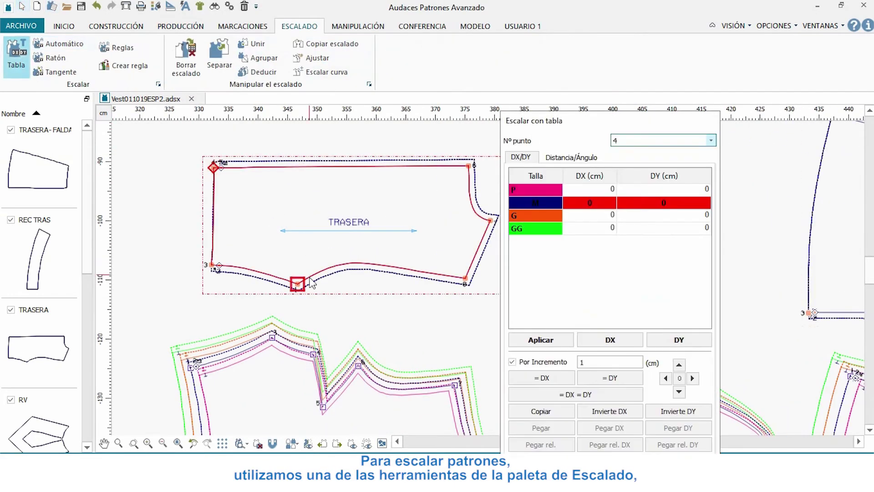
pyautogui.click(230, 273)
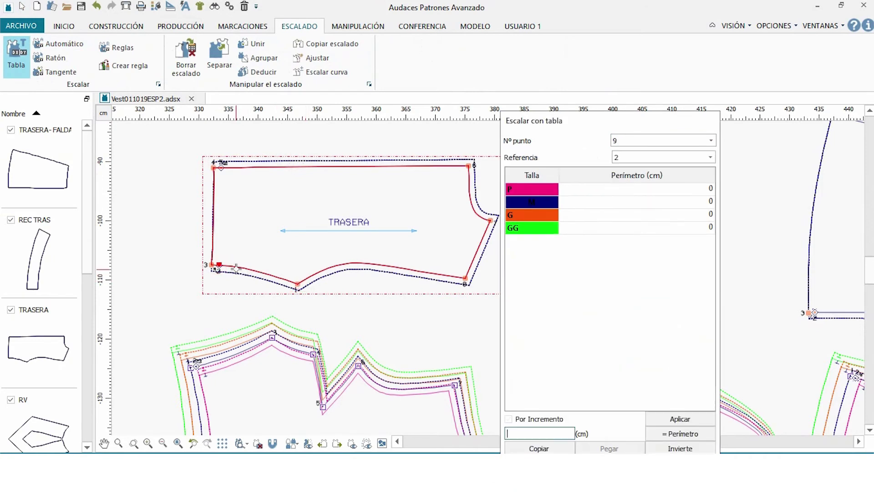
pyautogui.click(230, 272)
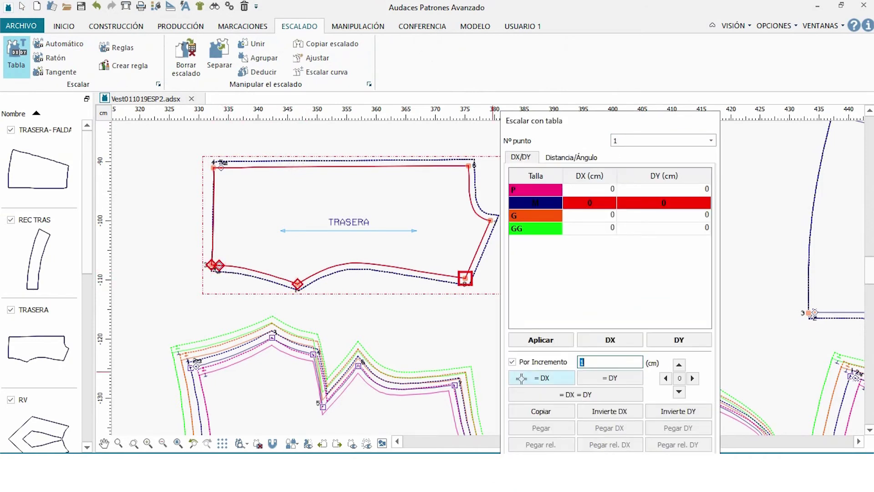
pyautogui.click(679, 391)
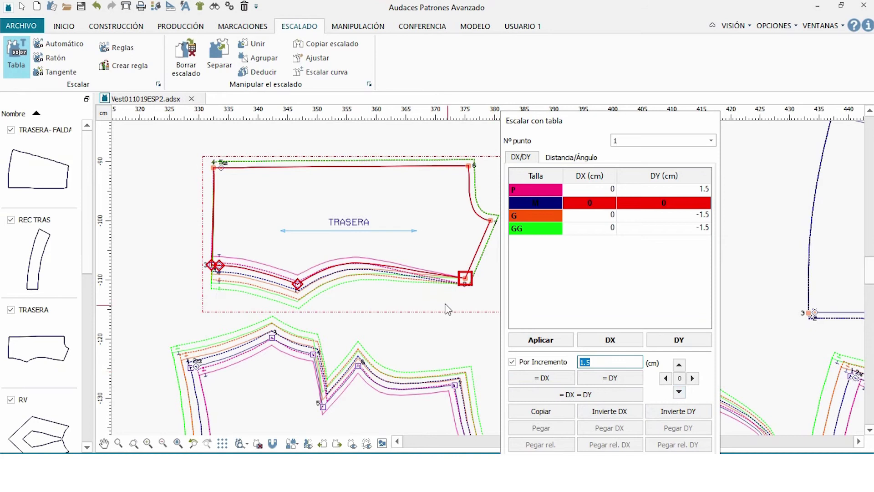
pyautogui.click(678, 391)
pyautogui.click(677, 391)
# Grade TRASERA's waist-edge points outward in DX, and its neckline and shoulder points by a 1 cm DX increment
pyautogui.click(665, 378)
pyautogui.click(678, 391)
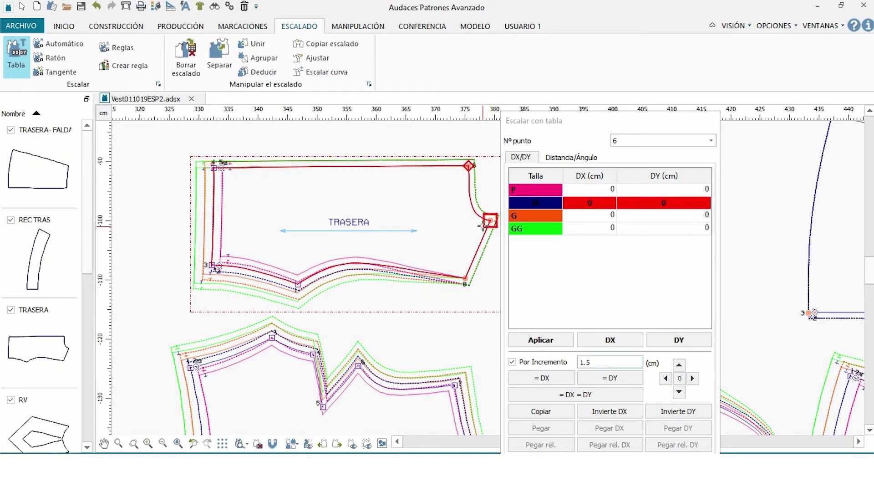
pyautogui.click(692, 378)
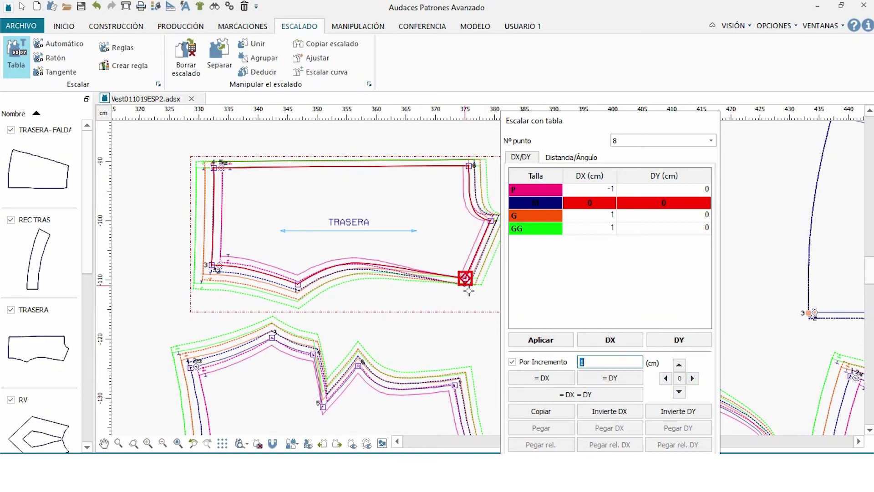
pyautogui.press('Escape')
# Copy the grading from the upper end of REC FR to the upper end of REC TRAS with Copiar escalado
pyautogui.scroll(-3, 385, 308)
pyautogui.scroll(5, 535, 298)
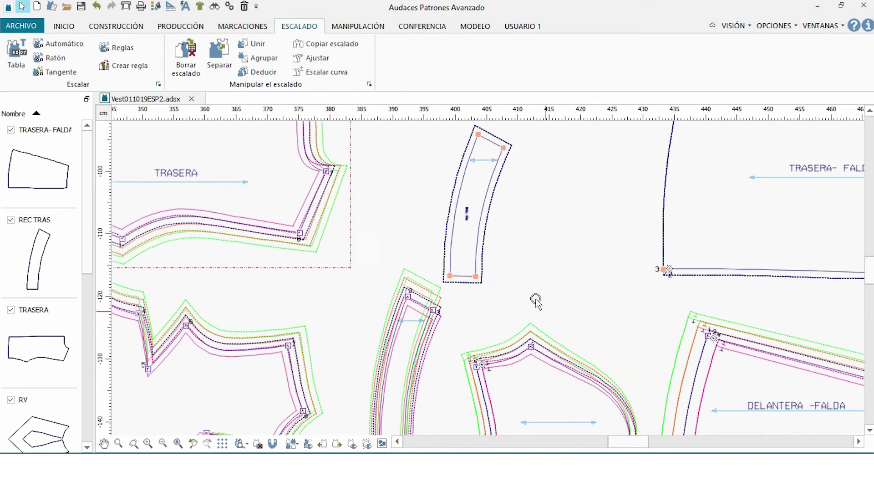
pyautogui.click(416, 298)
pyautogui.scroll(-1, 417, 298)
pyautogui.click(332, 44)
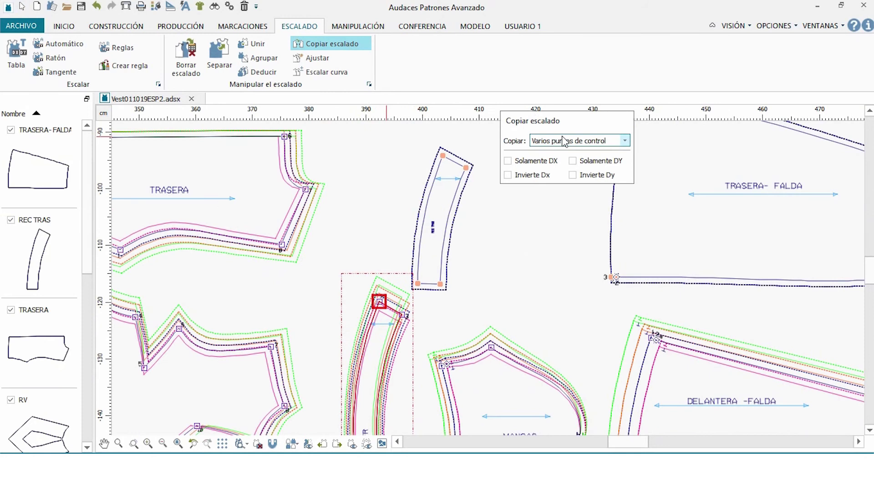
pyautogui.click(569, 145)
pyautogui.click(569, 155)
pyautogui.click(444, 156)
pyautogui.rightClick(445, 164)
pyautogui.scroll(-3, 332, 223)
pyautogui.scroll(2, 530, 236)
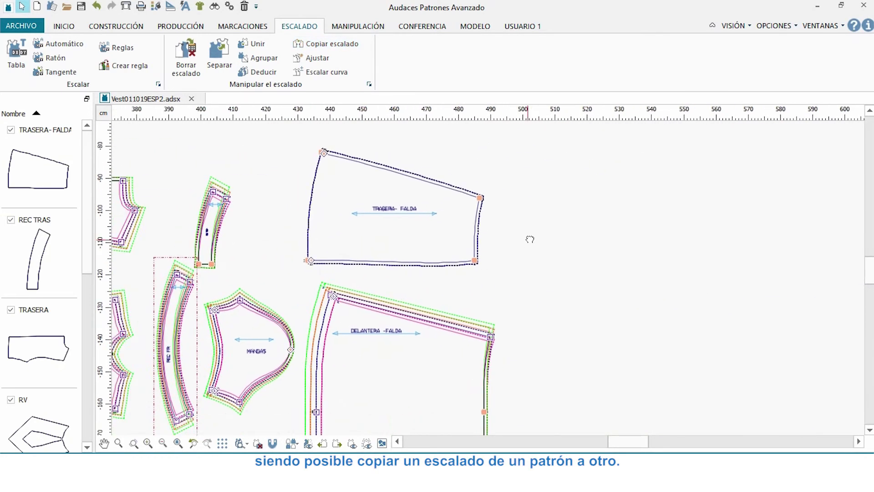
# Copy the grading of DELANTERA-FALDA's side seam to the side seam of TRASERA-FALDA with Copiar escalado
pyautogui.click(344, 325)
pyautogui.click(309, 44)
pyautogui.click(358, 286)
pyautogui.click(515, 326)
pyautogui.click(349, 143)
pyautogui.rightClick(345, 154)
# Copy the grading of DELANTERA-FALDA's centre hem point to TRASERA-FALDA's centre hem corner using the 1 punto escalado option
pyautogui.click(309, 44)
pyautogui.click(578, 140)
pyautogui.click(546, 151)
pyautogui.click(334, 250)
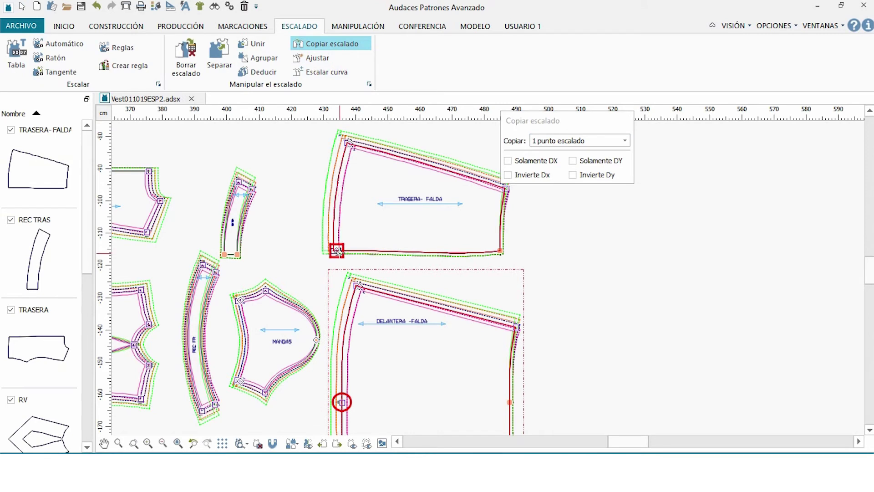
pyautogui.scroll(-2, 659, 259)
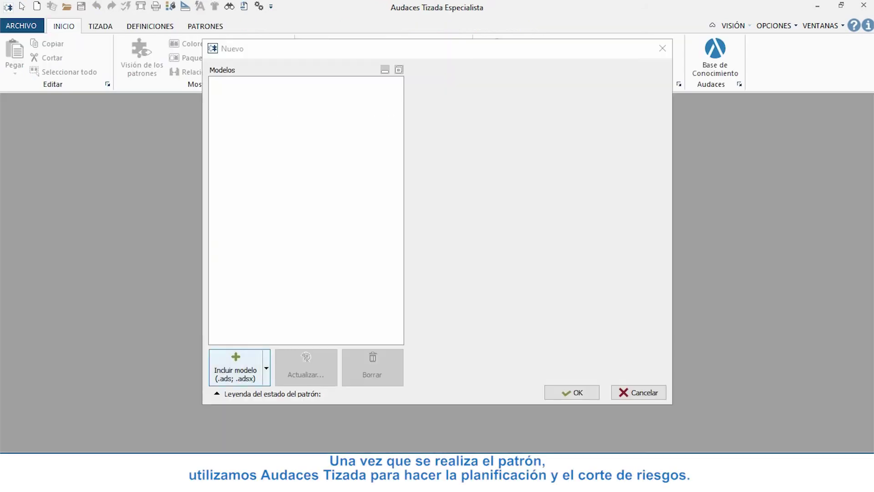
# Include the Vest011019ESP2 model in a new marker in Audaces Tizada
pyautogui.click(240, 367)
pyautogui.click(441, 83)
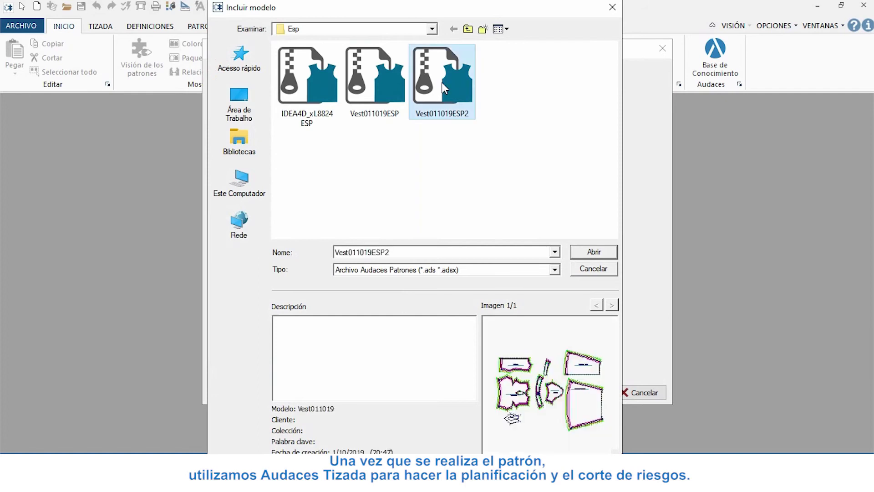
pyautogui.click(604, 256)
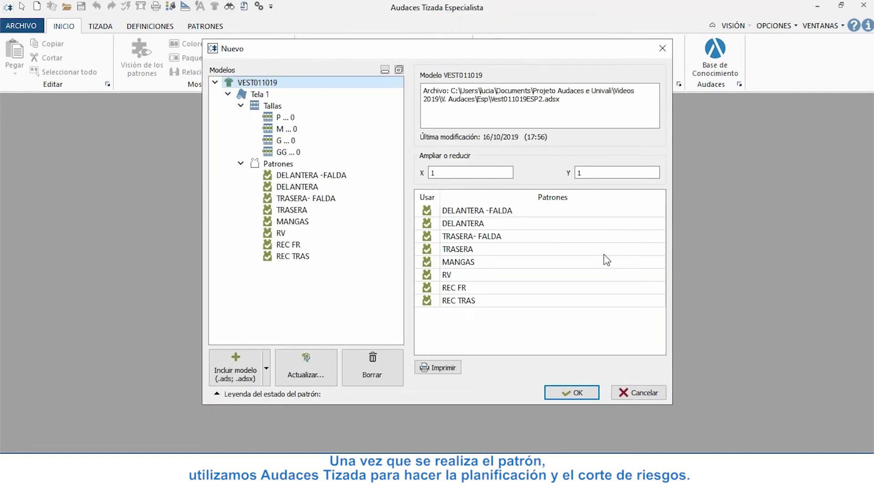
# Set the width of fabric Tela 1 to 141 cm
pyautogui.click(307, 108)
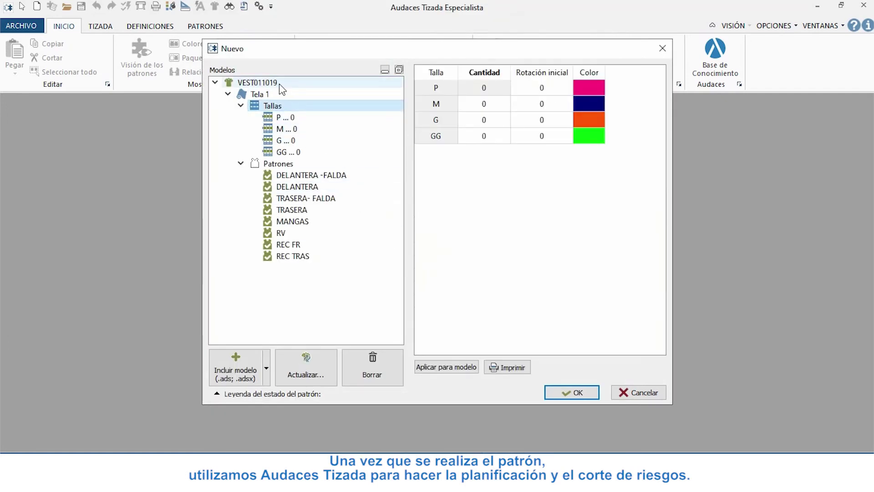
pyautogui.click(310, 94)
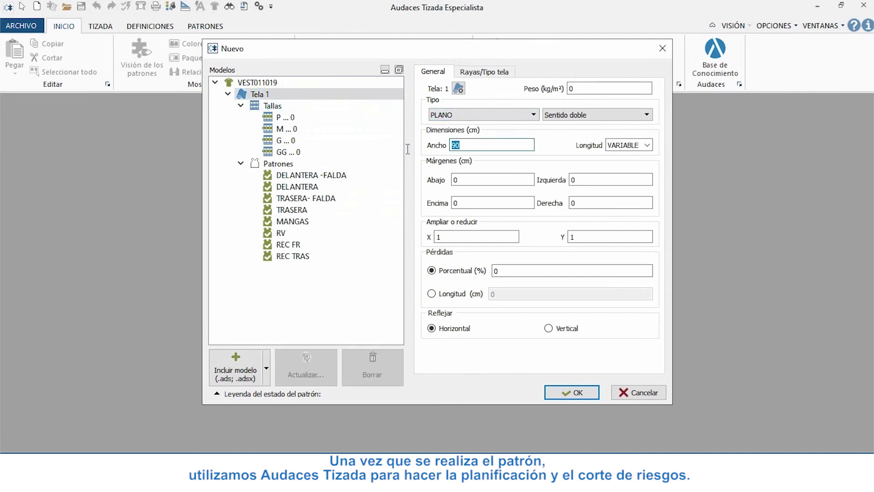
pyautogui.write('141')
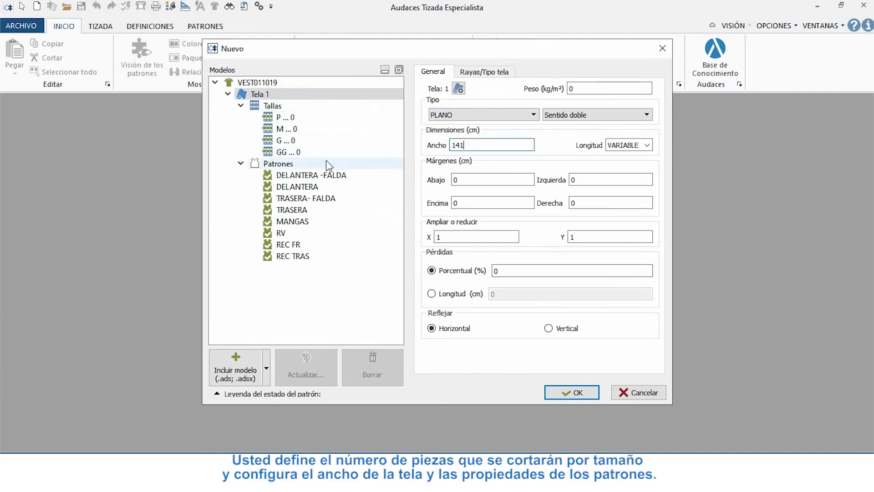
# Set the cutting quantities to 1 for size P, 2 for M, 2 for G and 1 for GG
pyautogui.click(283, 118)
pyautogui.click(480, 87)
pyautogui.write('1')
pyautogui.click(480, 104)
pyautogui.write('2')
pyautogui.click(486, 120)
pyautogui.write('2')
pyautogui.click(486, 136)
pyautogui.write('1')
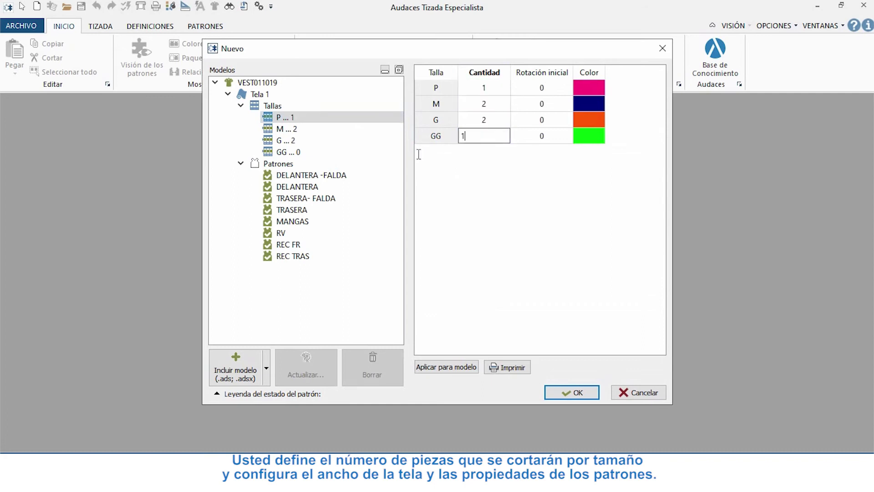
# Review the pattern properties from DELANTERA-FALDA to REC TRAS and create the marker
pyautogui.click(297, 176)
pyautogui.click(479, 71)
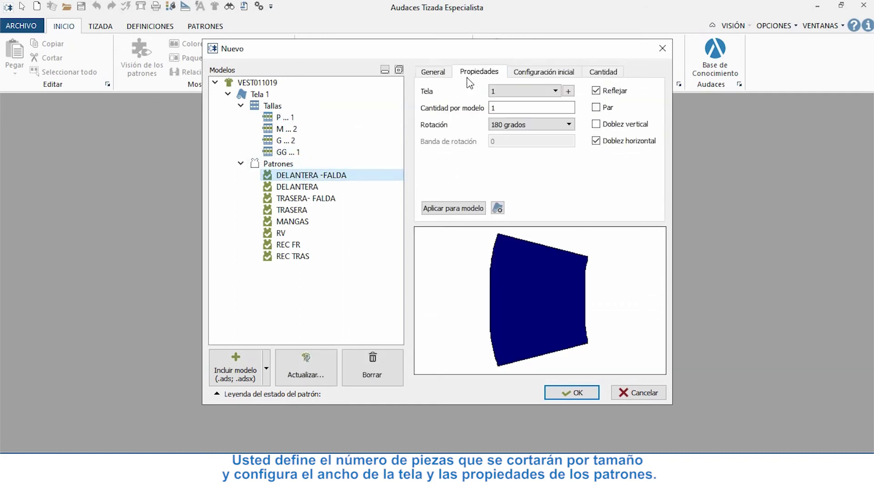
pyautogui.click(297, 186)
pyautogui.click(330, 198)
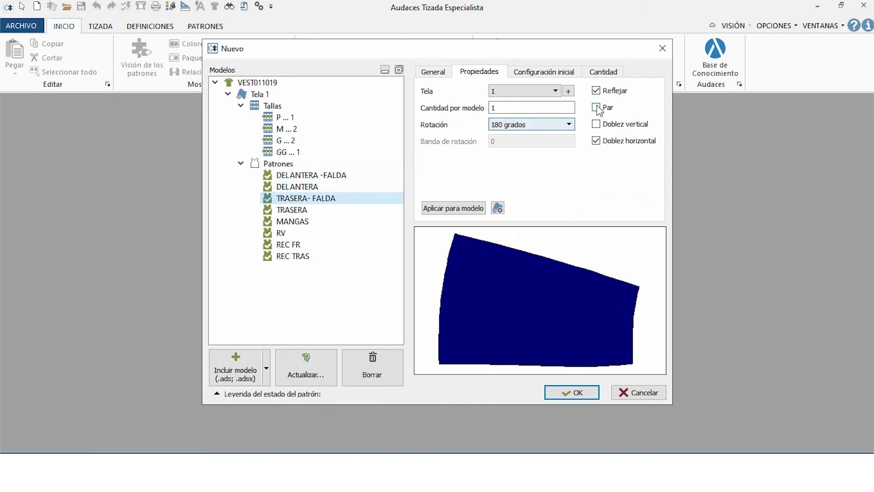
pyautogui.click(328, 210)
pyautogui.click(378, 220)
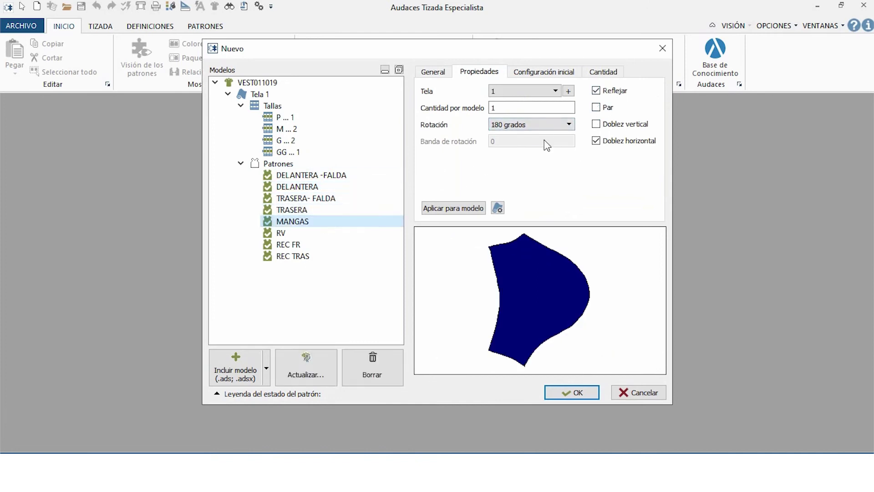
pyautogui.click(287, 246)
pyautogui.click(288, 256)
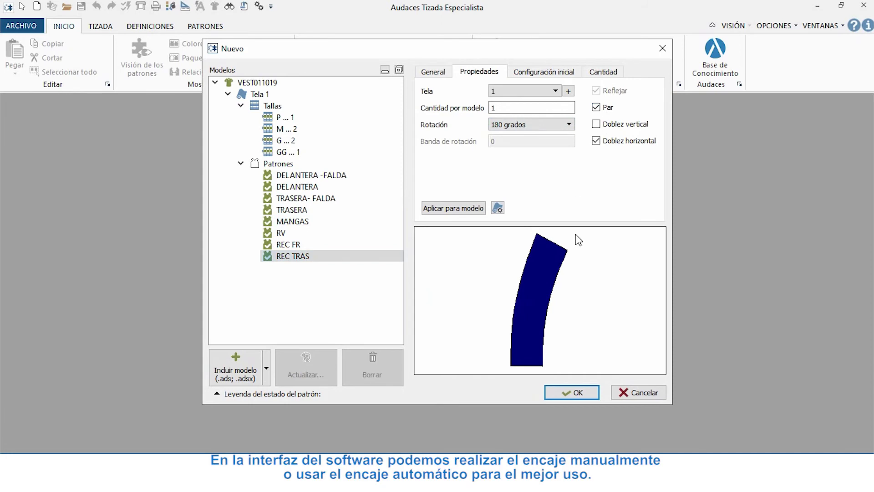
pyautogui.click(573, 392)
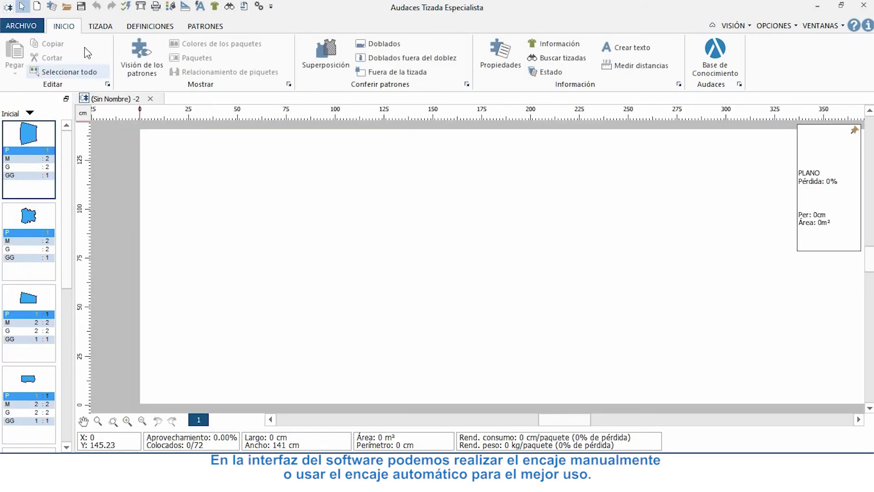
# Arrange the dress patterns on the marker with automatic nesting
pyautogui.click(100, 26)
pyautogui.click(17, 50)
pyautogui.click(578, 401)
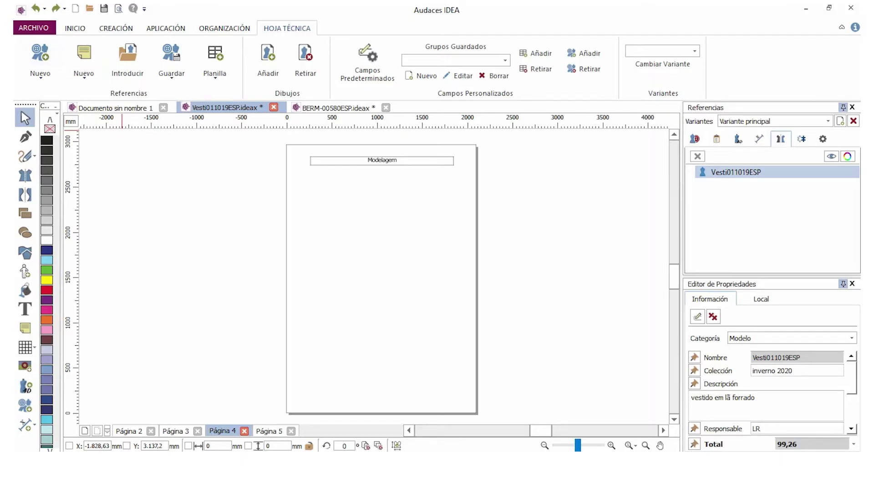
# Insert the Audaces Patrones file Vest011019ESP2 as a reference in the Vesti011019ESP technical sheet in Audaces IDEA
pyautogui.click(33, 27)
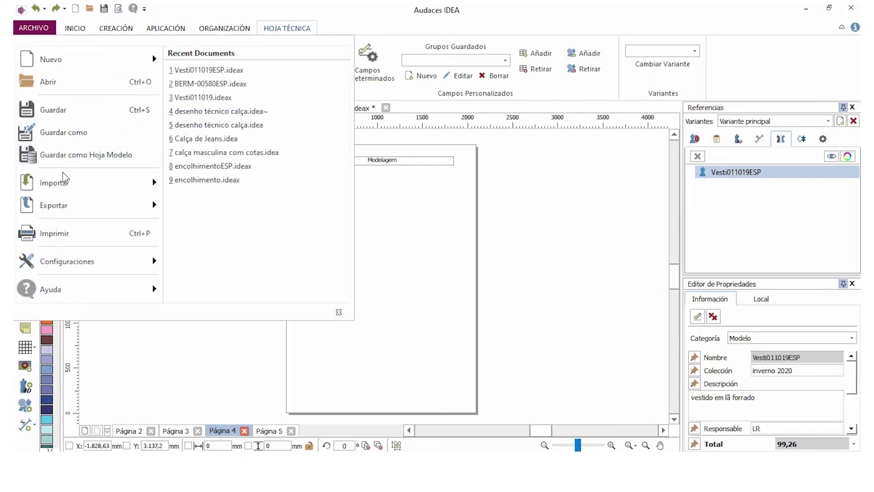
pyautogui.moveTo(64, 178)
pyautogui.click(236, 222)
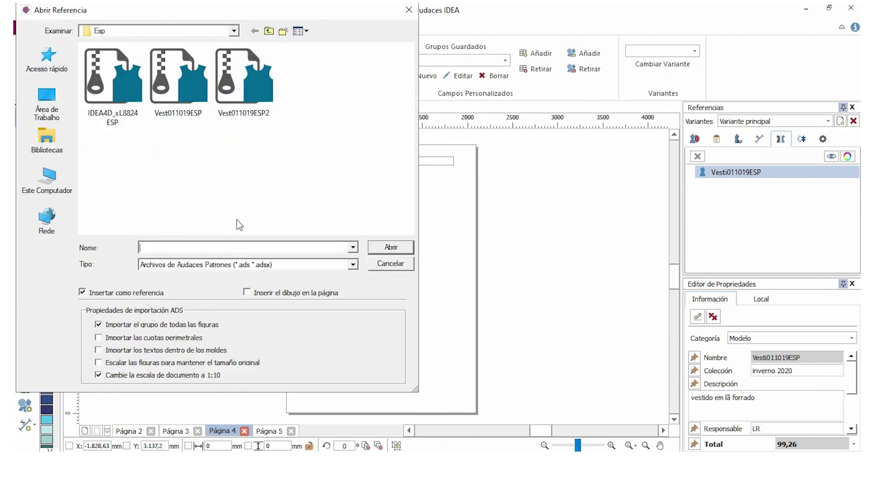
pyautogui.click(244, 87)
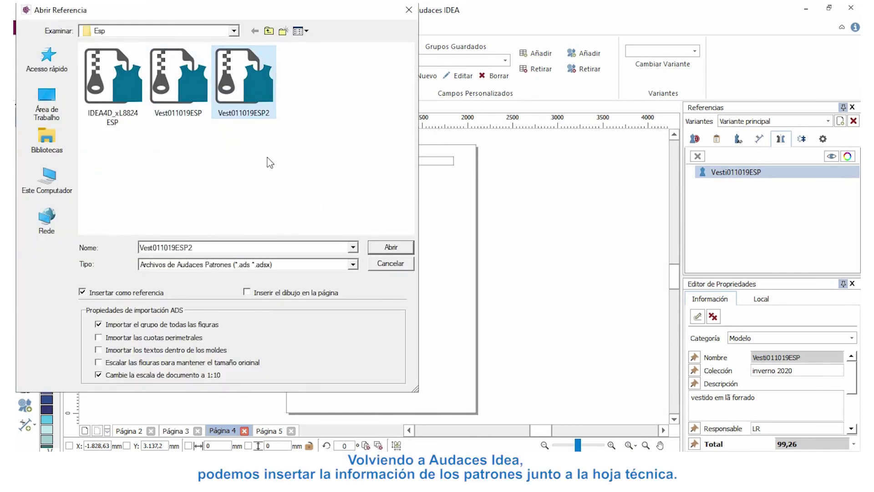
pyautogui.click(382, 249)
# Place the graded pattern drawing on Página 4 and add a Patrones table about 1823 by 995 mm below it
pyautogui.click(699, 332)
pyautogui.moveTo(298, 181); pyautogui.dragTo(273, 185)
pyautogui.click(215, 64)
pyautogui.click(241, 132)
pyautogui.moveTo(299, 309); pyautogui.dragTo(464, 400)
pyautogui.scroll(2, 377, 398)
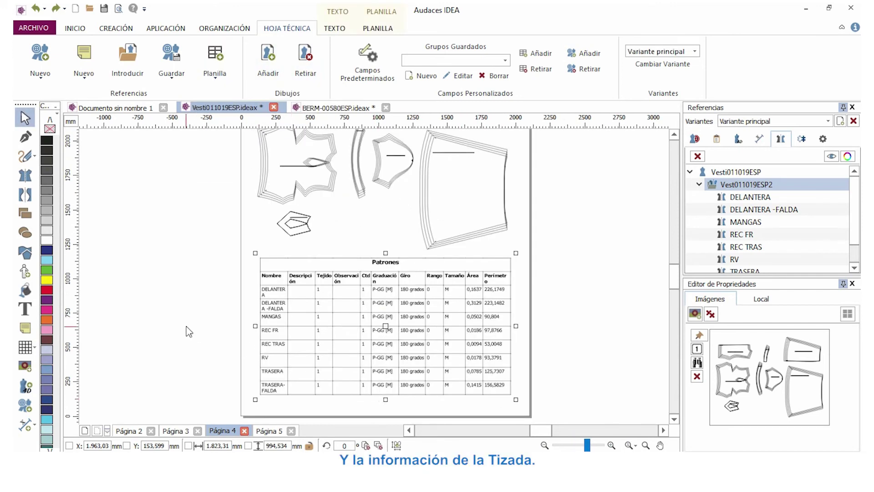
# Insert the Audaces Tizada file VEST011019 as a reference while working on Página 5
pyautogui.click(269, 431)
pyautogui.click(33, 28)
pyautogui.moveTo(54, 183)
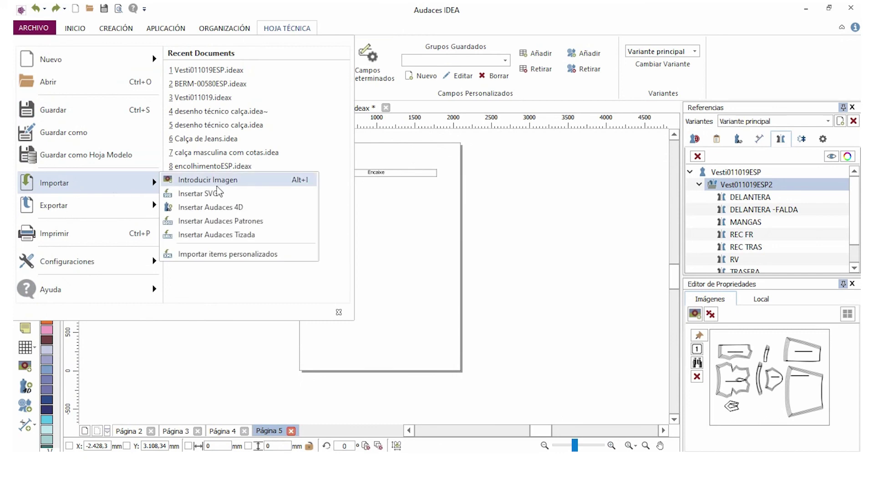
pyautogui.click(236, 220)
pyautogui.click(114, 88)
pyautogui.click(374, 247)
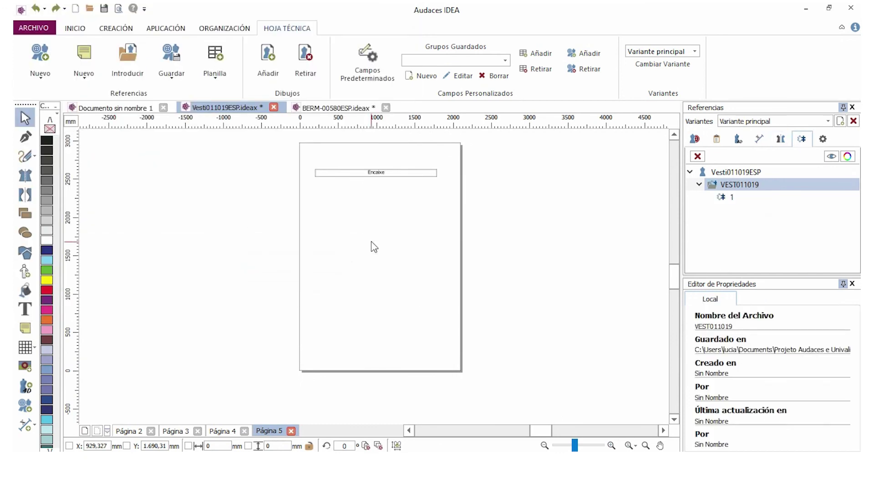
# Place the image of marker 1 under the Encaixe title on Página 5 and add a Tizadas table below it
pyautogui.click(732, 197)
pyautogui.click(696, 335)
pyautogui.moveTo(308, 188); pyautogui.dragTo(455, 249)
pyautogui.click(214, 64)
pyautogui.click(267, 161)
pyautogui.moveTo(265, 282)
pyautogui.mouseDown()
pyautogui.moveTo(395, 316)
pyautogui.moveTo(495, 363)
pyautogui.mouseUp()
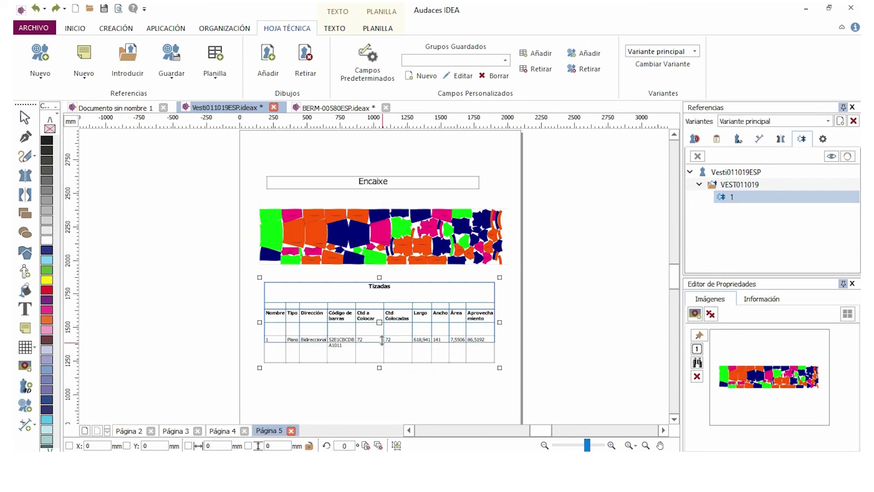
pyautogui.click(381, 358)
pyautogui.scroll(1, 381, 358)
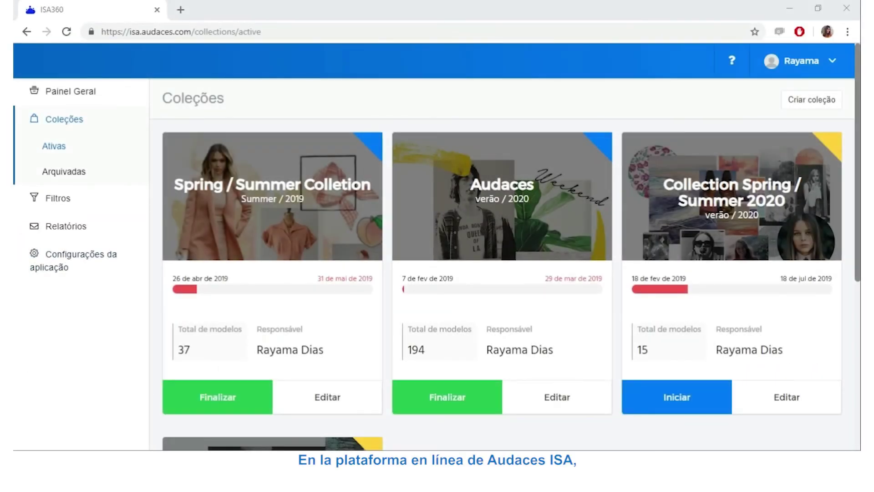
# Open Collection Spring / Summer 2020 on the Audaces ISA web platform and browse its Fashion models
pyautogui.click(732, 195)
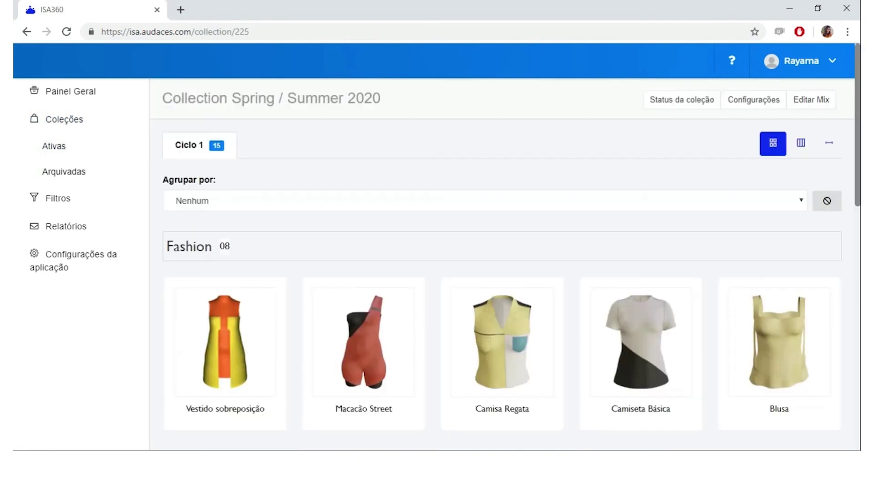
pyautogui.scroll(-3, 511, 264)
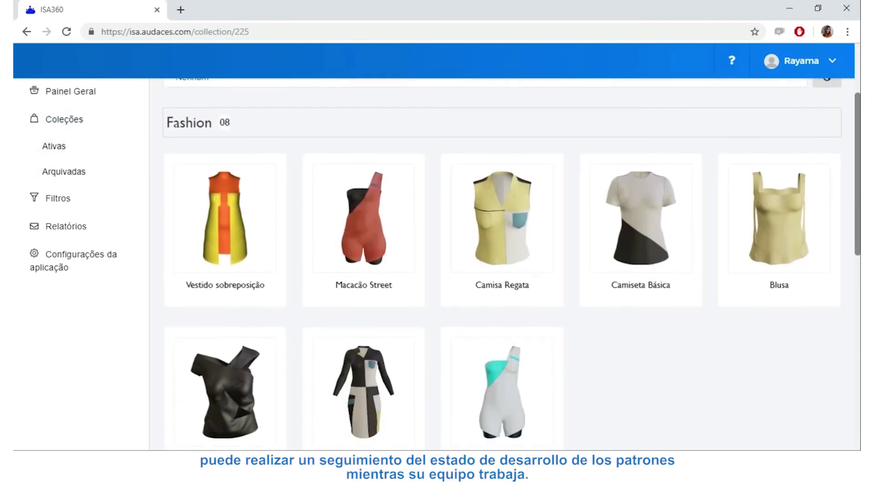
pyautogui.scroll(3, 502, 264)
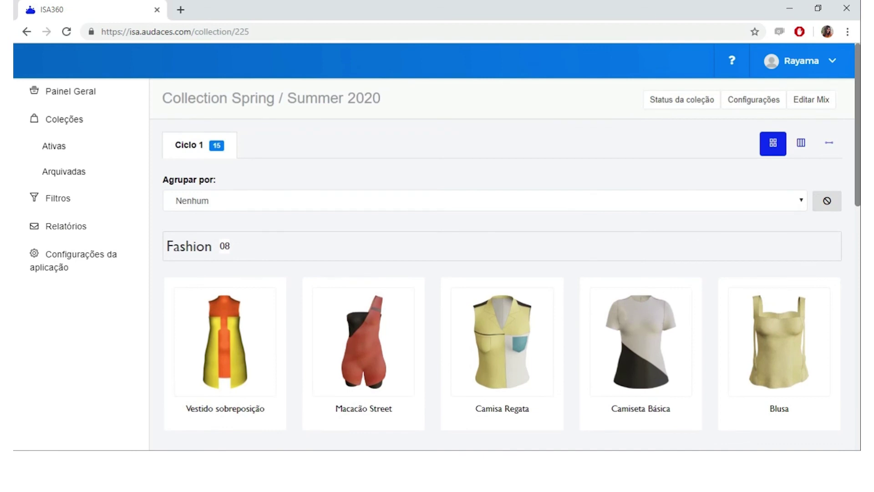
# Show the collection's models as cards grouped by development stage and look through the stage columns
pyautogui.click(801, 143)
pyautogui.scroll(-2, 563, 310)
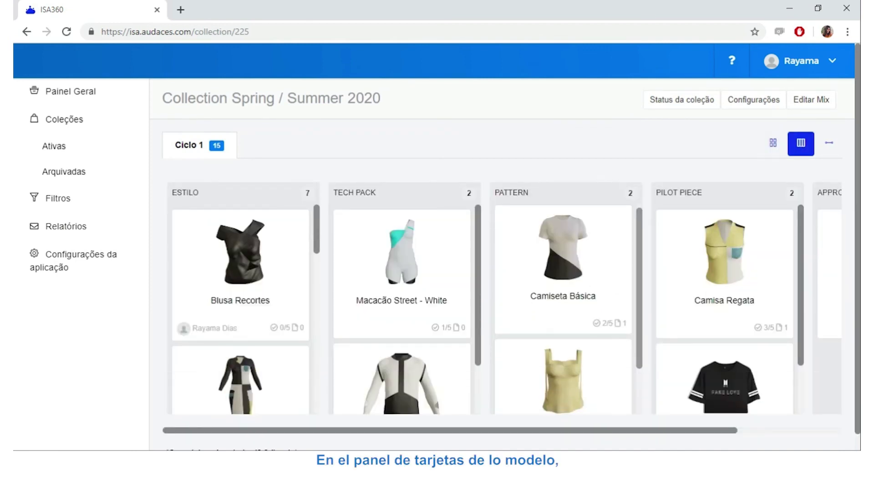
pyautogui.scroll(2, 563, 309)
pyautogui.scroll(-2, 402, 310)
pyautogui.scroll(2, 402, 310)
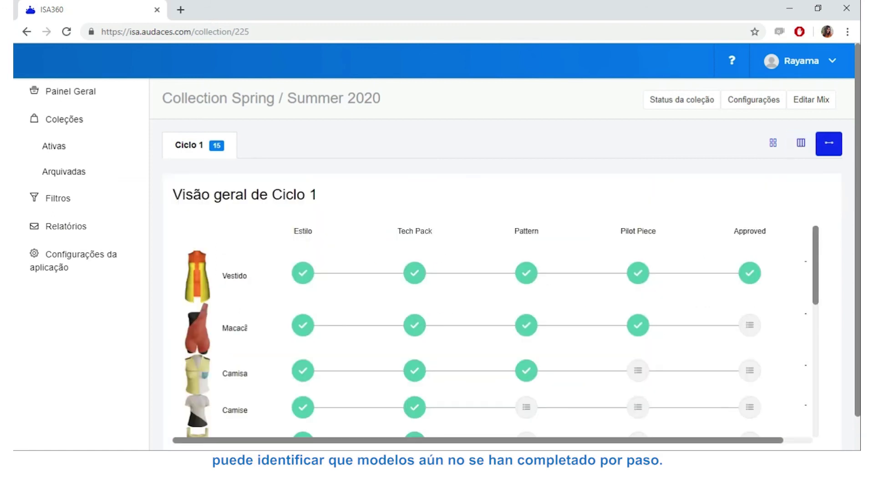
# Examine the step-tracking overview of Ciclo 1 for models with uncompleted stages
pyautogui.scroll(-3, 501, 332)
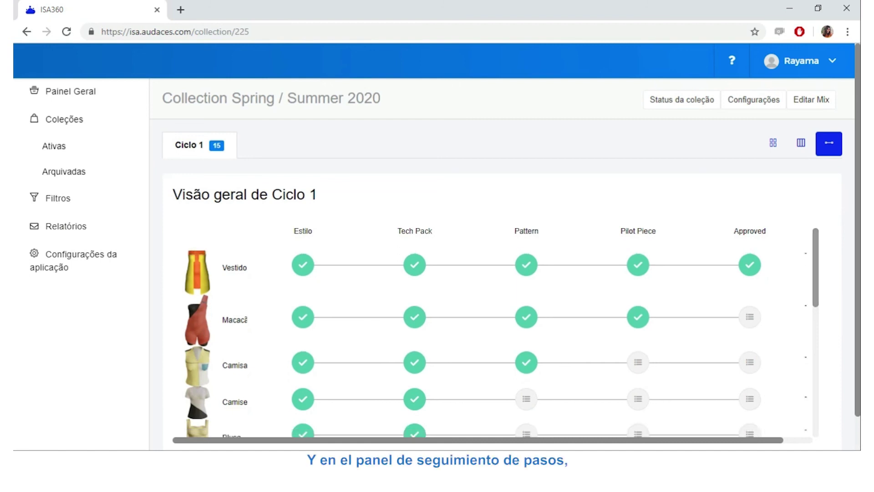
pyautogui.scroll(-3, 501, 332)
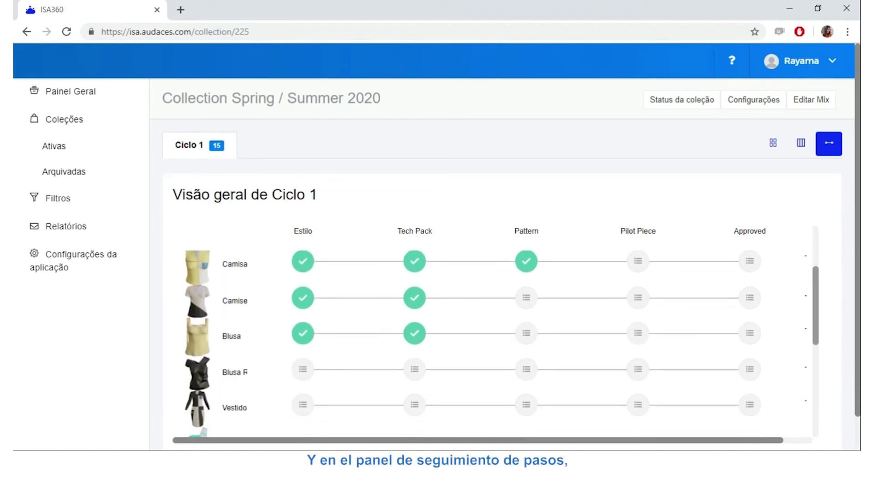
pyautogui.scroll(2, 501, 333)
pyautogui.scroll(2, 501, 332)
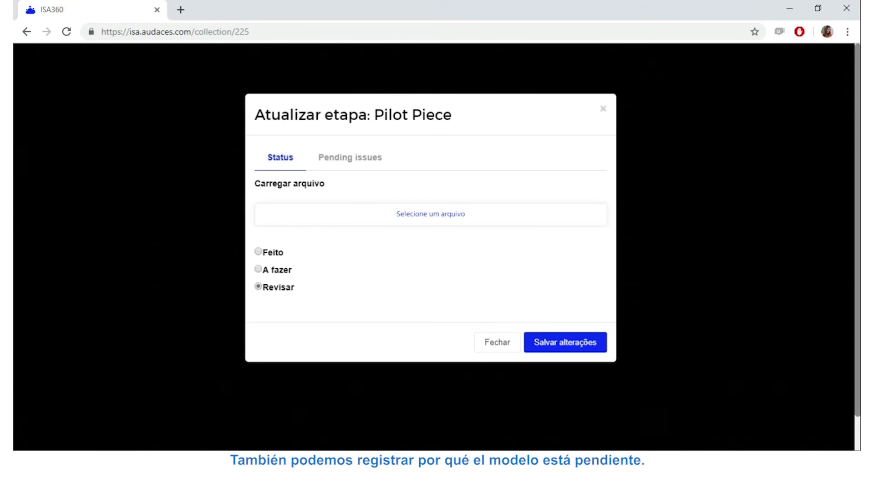
# Save the Vestido's Pilot Piece stage as Revisar with a pending issue, and update the status of the Camisa's Pattern stage
pyautogui.click(350, 157)
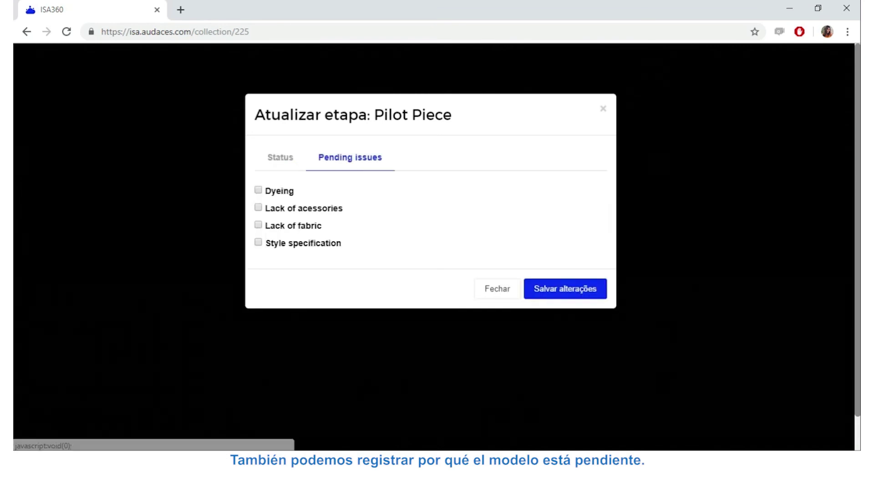
pyautogui.click(564, 288)
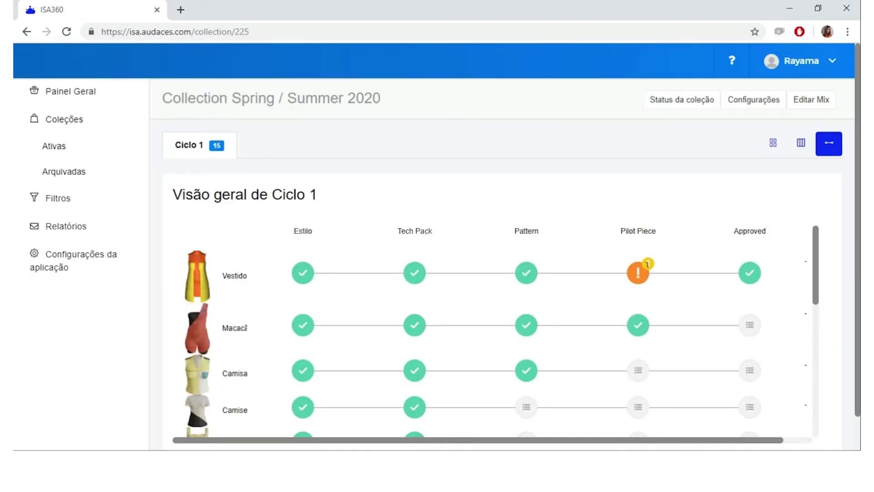
pyautogui.click(526, 370)
pyautogui.click(257, 285)
pyautogui.click(564, 341)
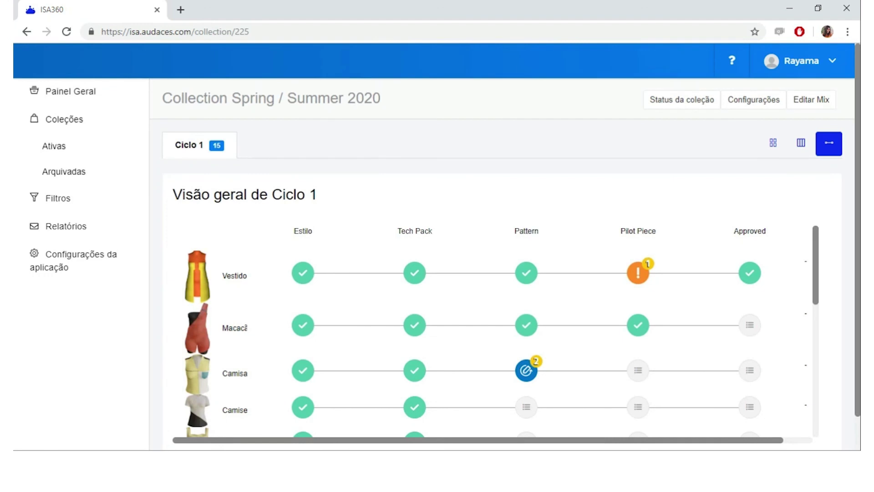
# Mark the Macacão's Approved stage as done and open the collection's status
pyautogui.press('Return')
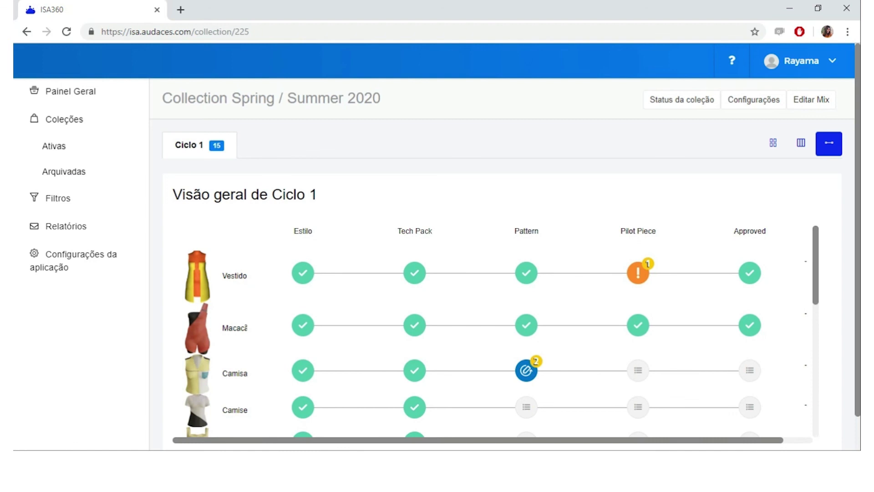
pyautogui.click(682, 99)
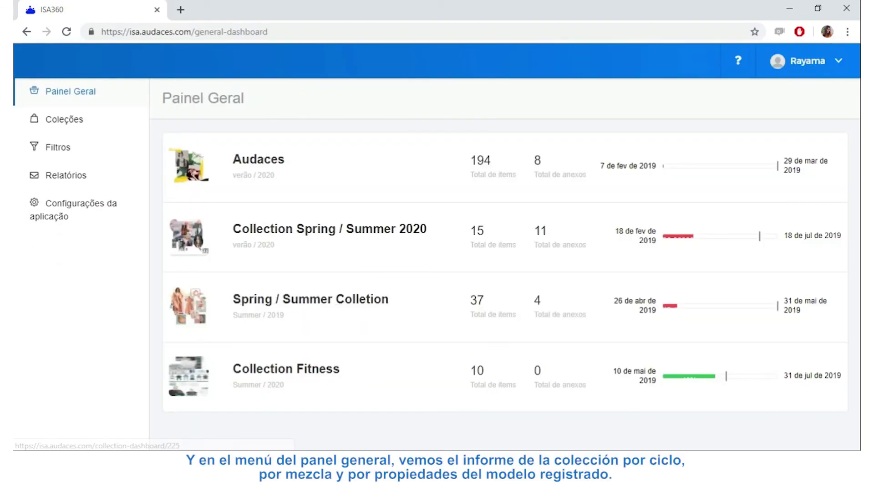
# Open the Collection Spring / Summer 2020 dashboard and examine its model distribution charts, including the expanded Ciclo 1 breakdown by model property
pyautogui.click(296, 228)
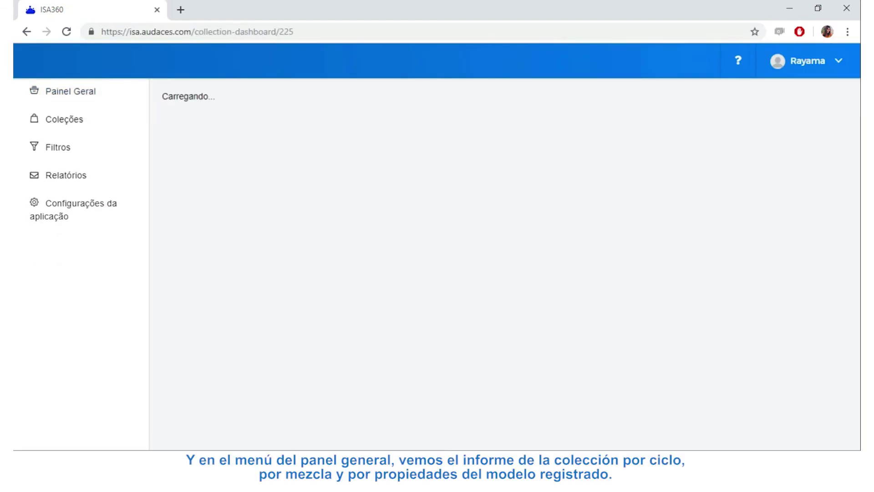
pyautogui.scroll(-1, 506, 246)
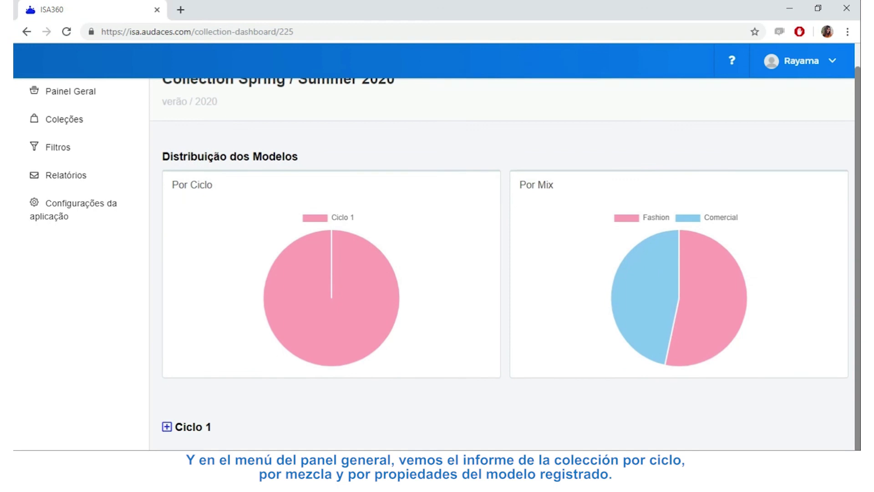
pyautogui.click(167, 426)
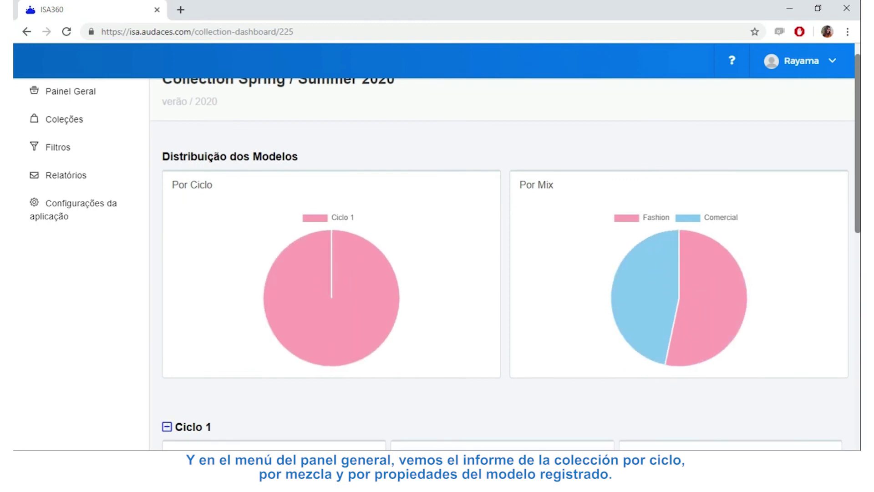
pyautogui.scroll(-2, 651, 296)
pyautogui.scroll(-5, 509, 264)
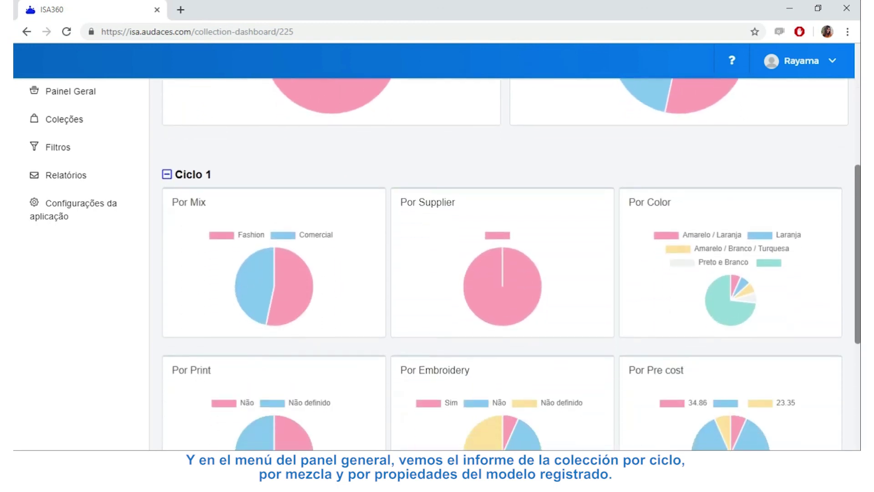
pyautogui.scroll(1, 500, 273)
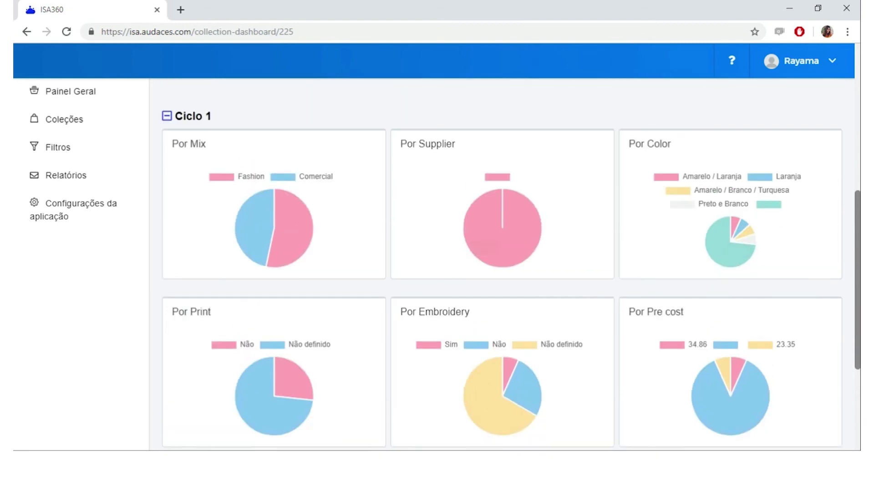
pyautogui.scroll(-1, 500, 273)
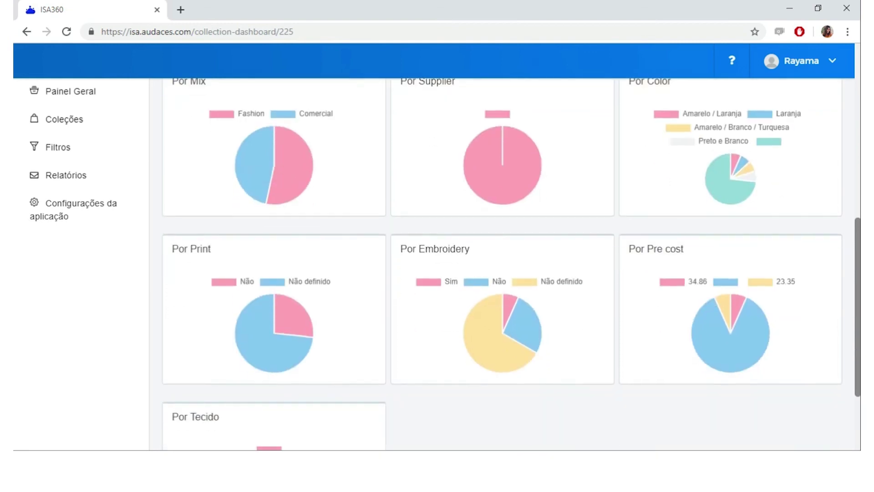
pyautogui.scroll(-2, 510, 264)
pyautogui.scroll(3, 510, 264)
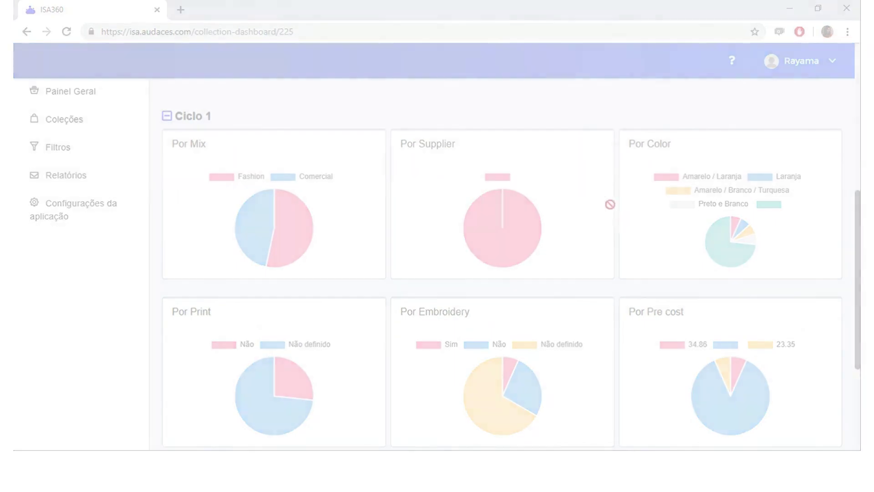